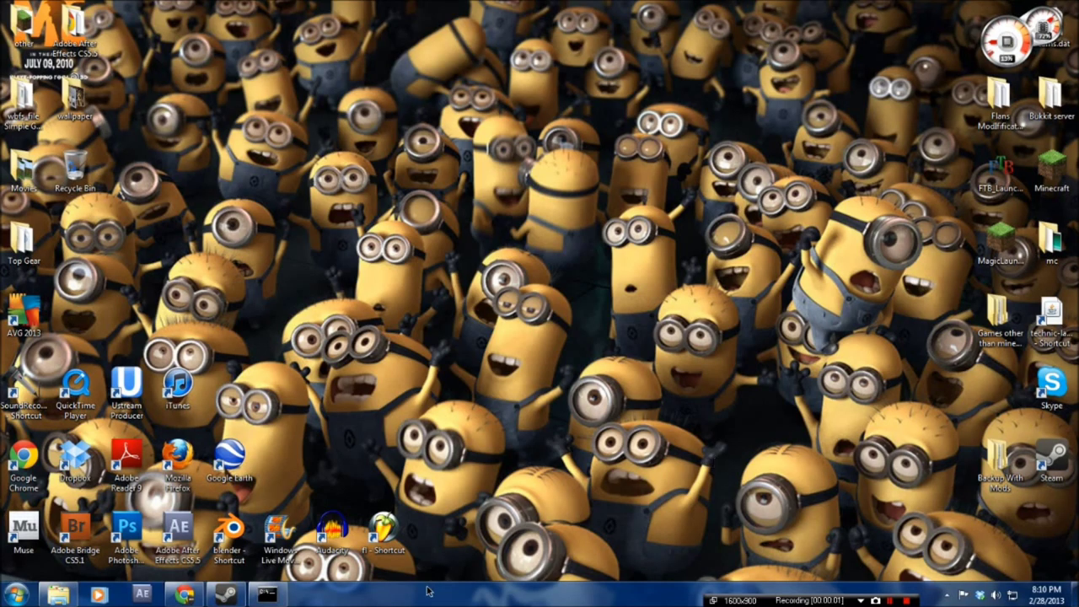
# Restore the minimized ICBM - Google Chrome window from its taskbar thumbnail.
pyautogui.moveTo(184, 595)
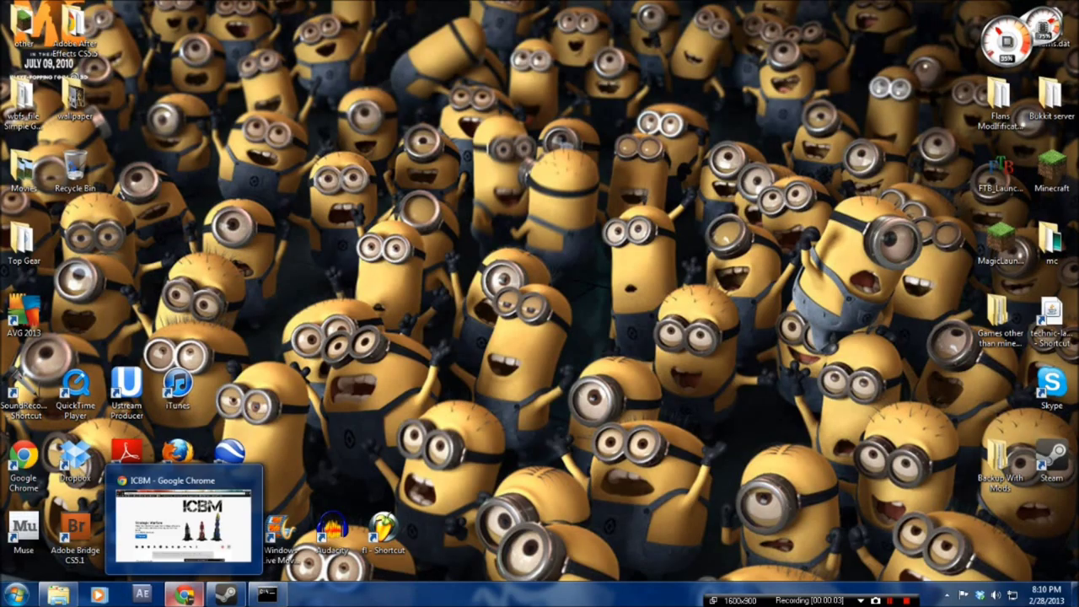
pyautogui.click(183, 519)
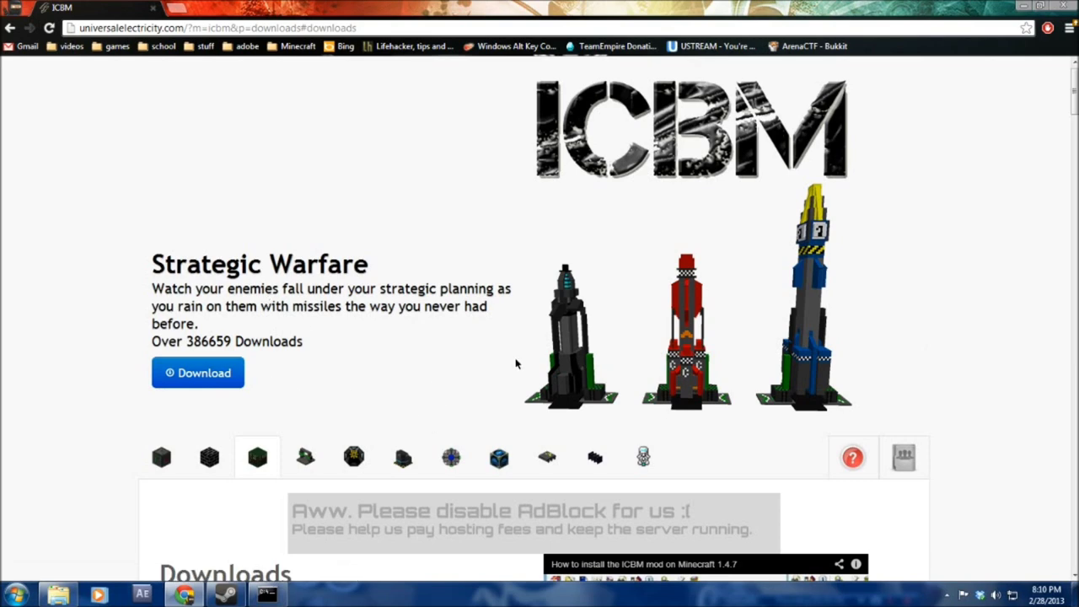
# Scroll through the ICBM page's Installation section and its list of build download buttons.
pyautogui.scroll(-2, 661, 379)
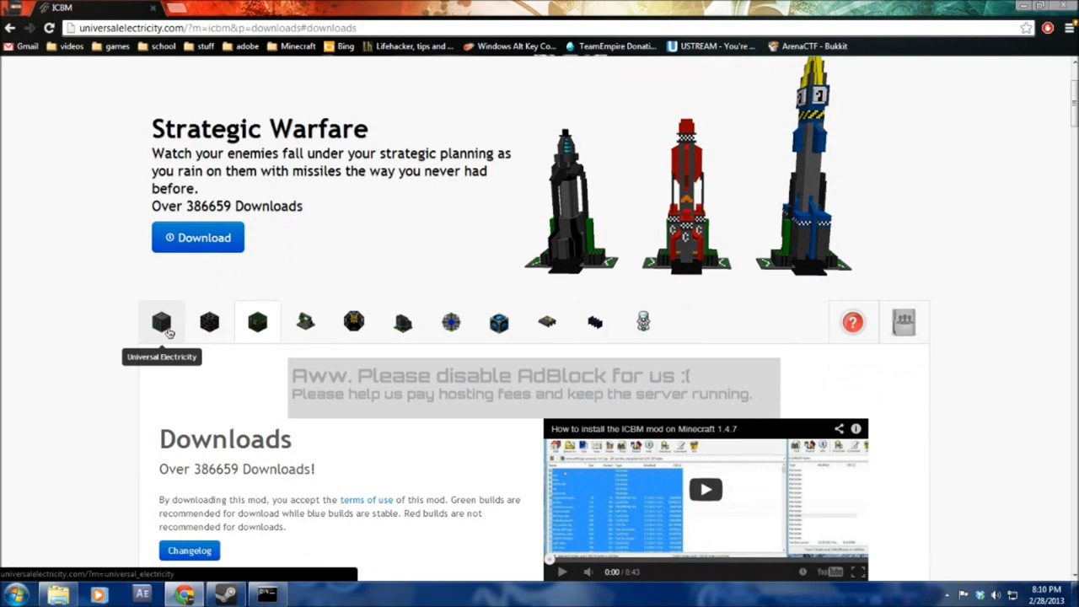
pyautogui.scroll(-3, 169, 334)
pyautogui.scroll(4, 337, 422)
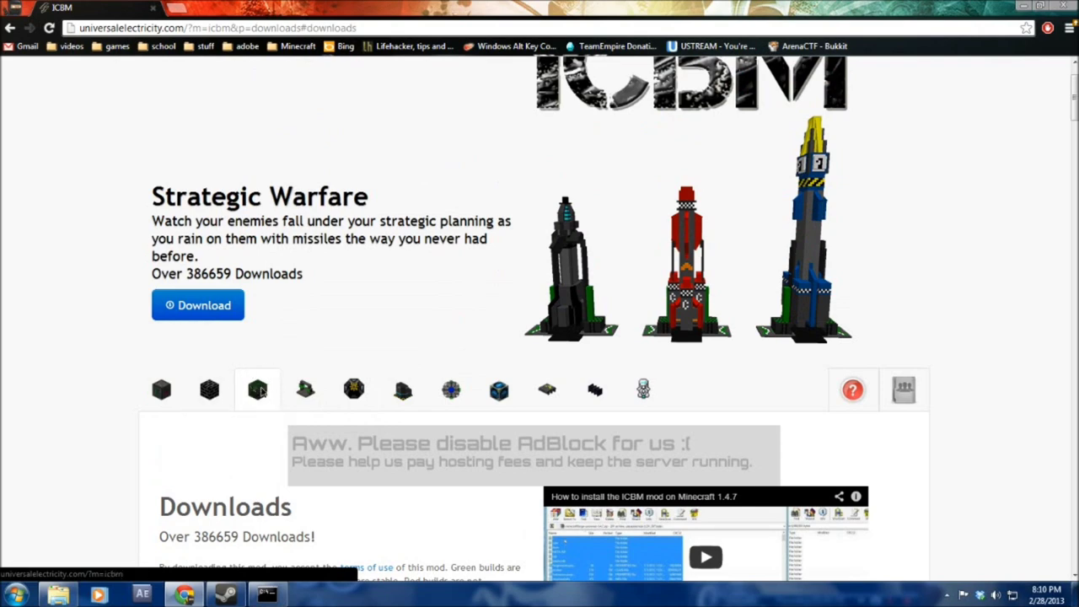
pyautogui.scroll(-3, 253, 386)
pyautogui.scroll(-2, 221, 373)
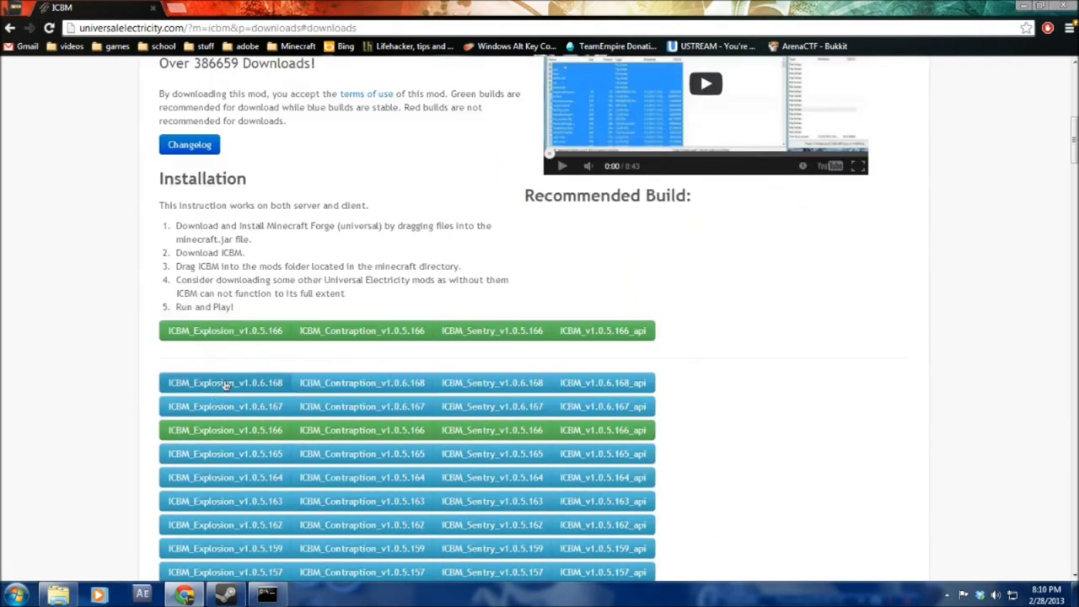
pyautogui.scroll(2, 226, 385)
pyautogui.scroll(-2, 366, 412)
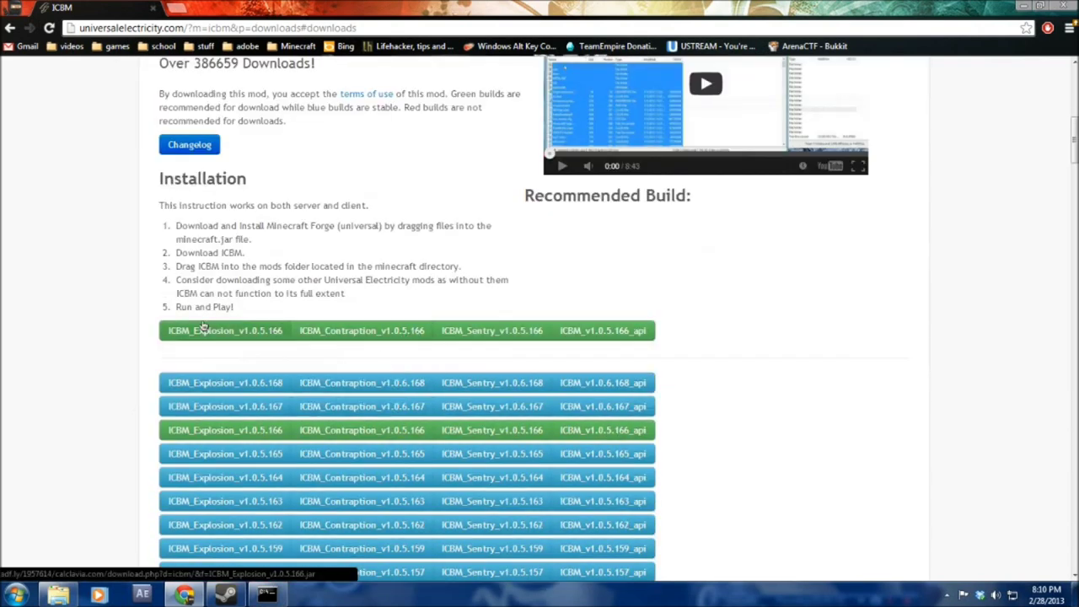
pyautogui.scroll(4, 230, 396)
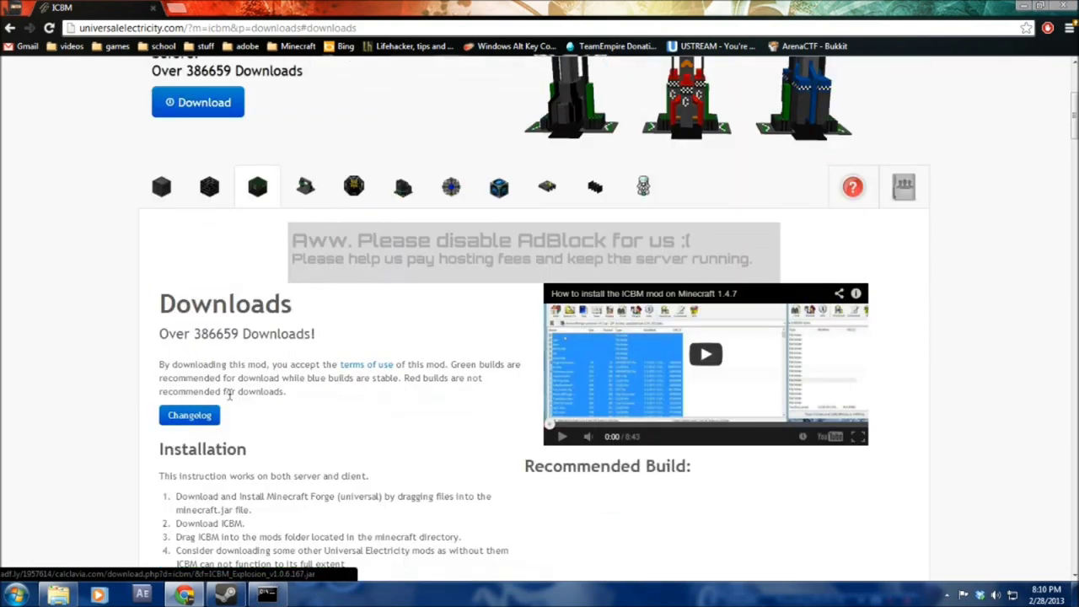
pyautogui.scroll(2, 245, 346)
pyautogui.scroll(-5, 212, 312)
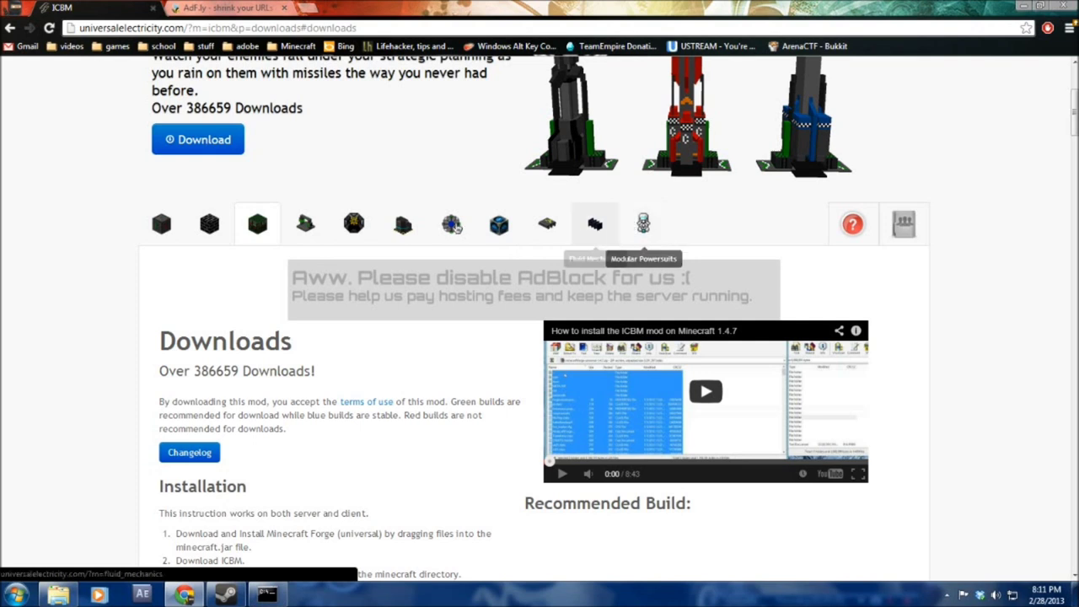
# Open the Universal Electricity, Defence Plus and Fluid Mechanics pages in new tabs.
pyautogui.middleClick(152, 234)
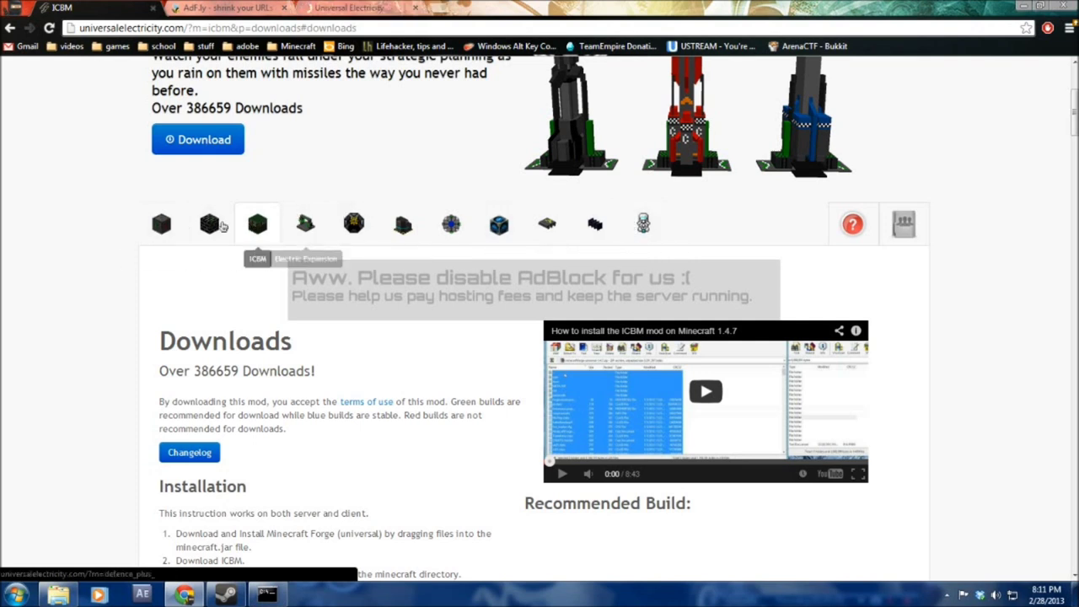
pyautogui.middleClick(209, 224)
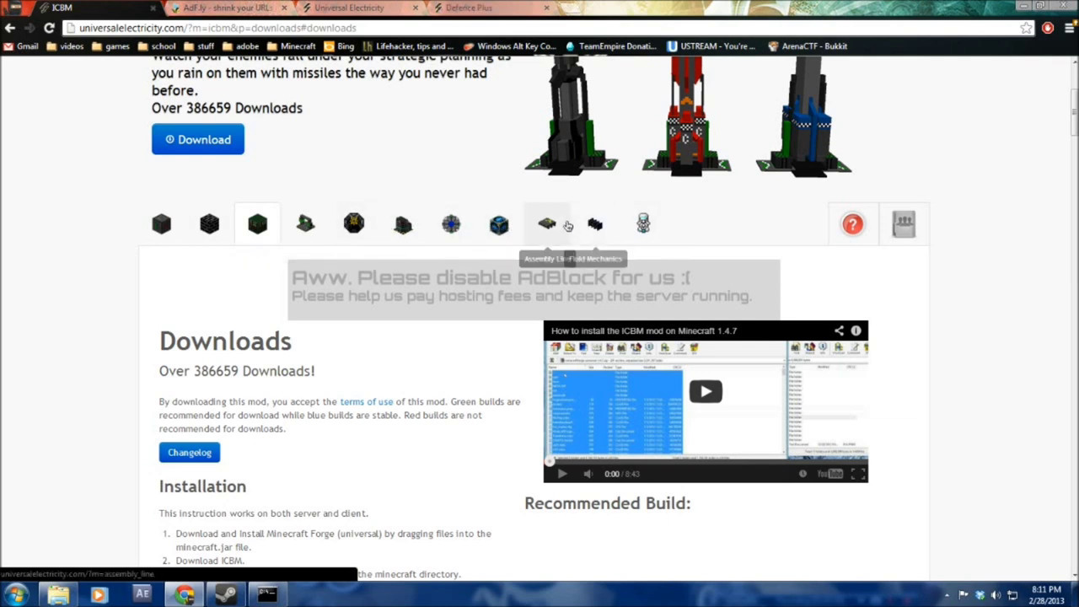
pyautogui.middleClick(601, 222)
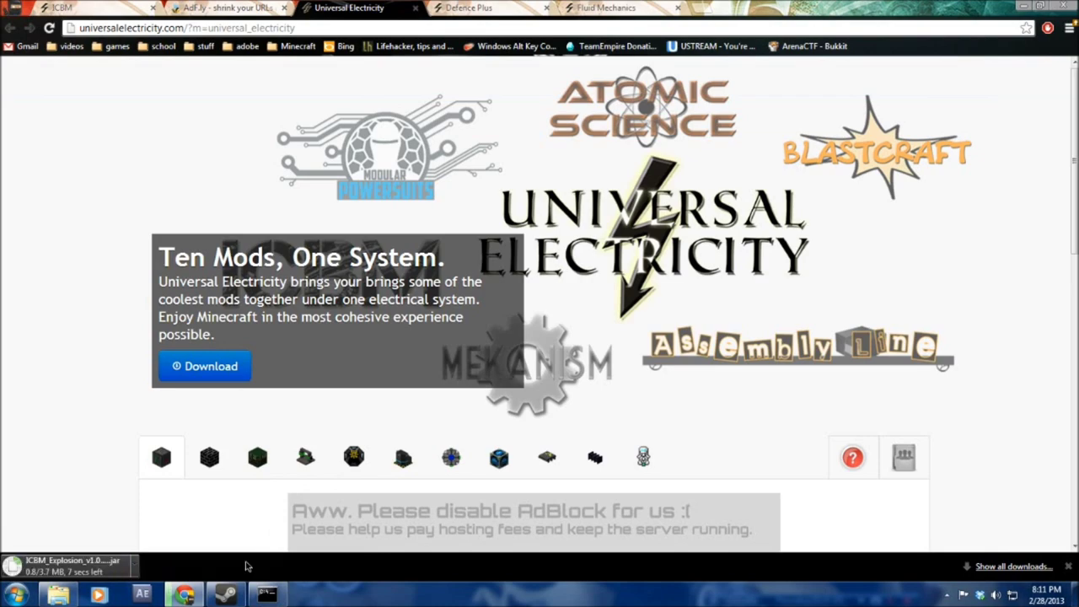
# Open the Defence Plus and Fluid Mechanics downloads pages in their tabs.
pyautogui.scroll(-9, 199, 410)
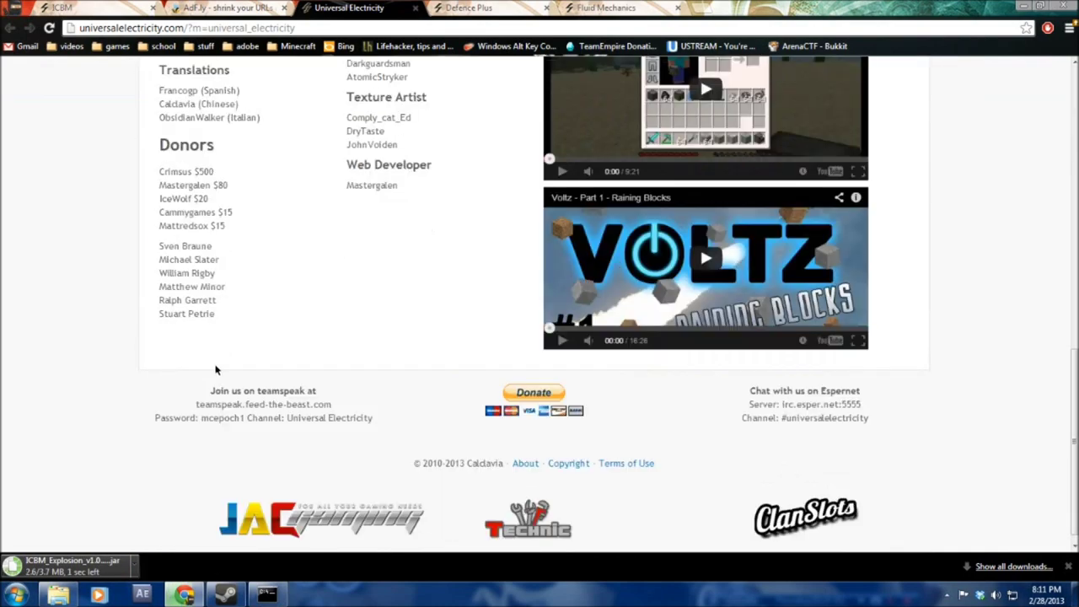
pyautogui.scroll(4, 208, 374)
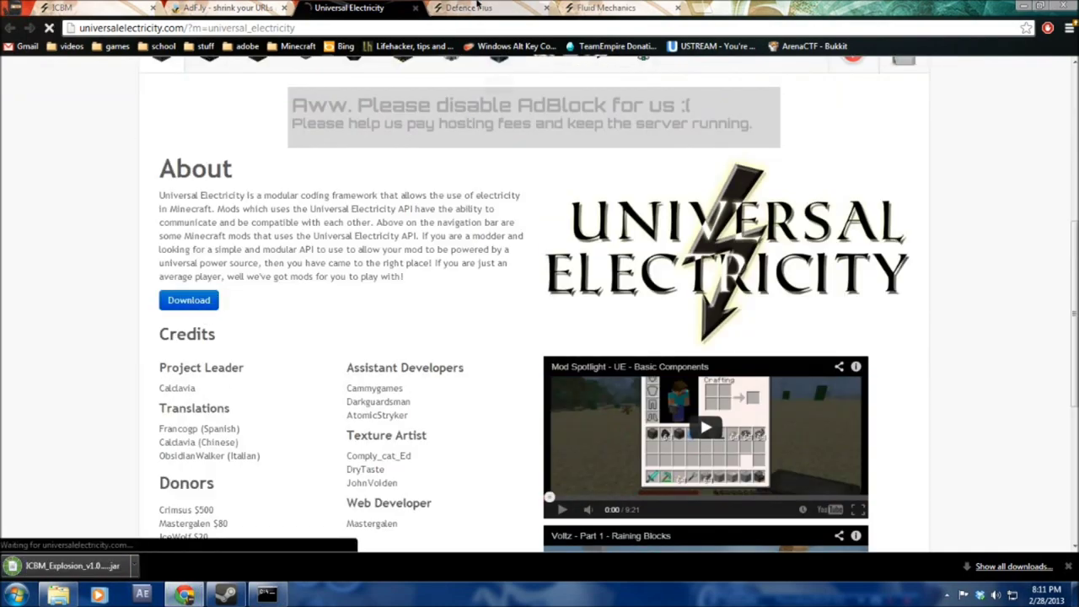
pyautogui.hotkey('ctrl', 'Tab')
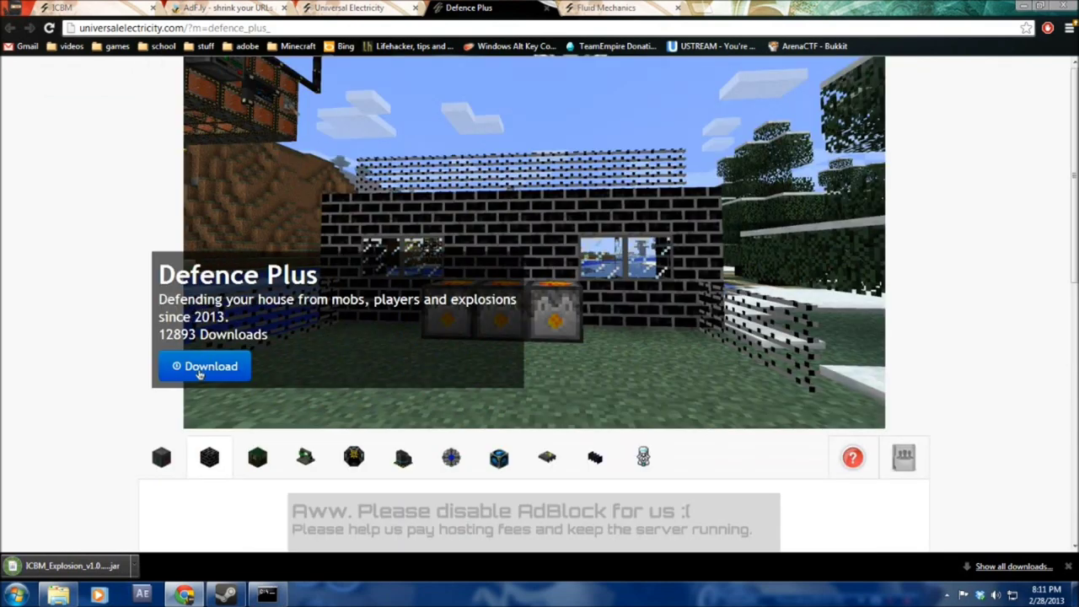
pyautogui.click(213, 367)
pyautogui.click(639, 5)
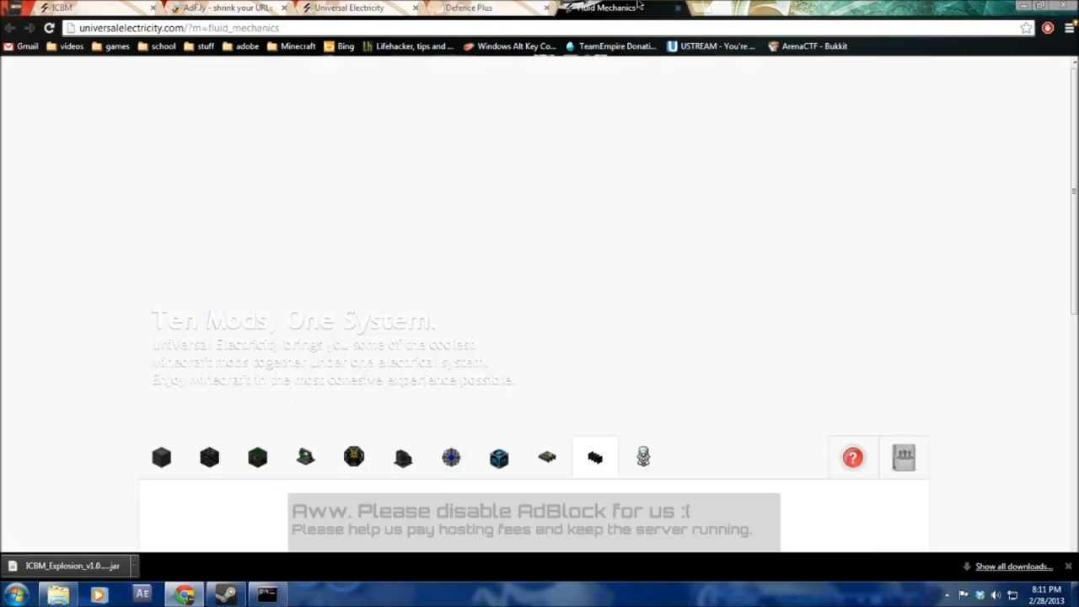
pyautogui.scroll(-5, 29, 270)
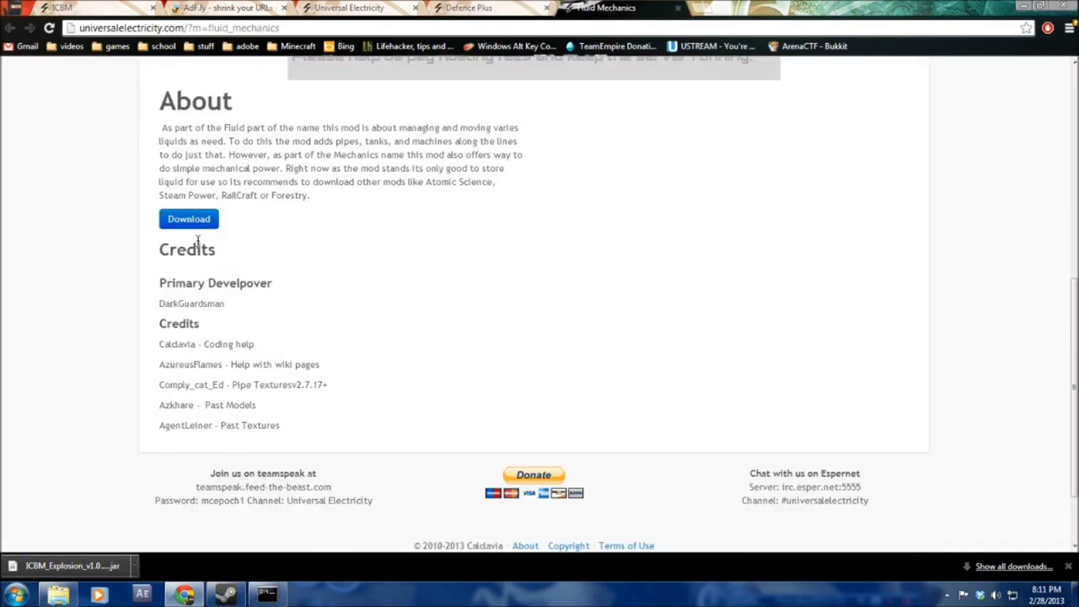
pyautogui.click(195, 218)
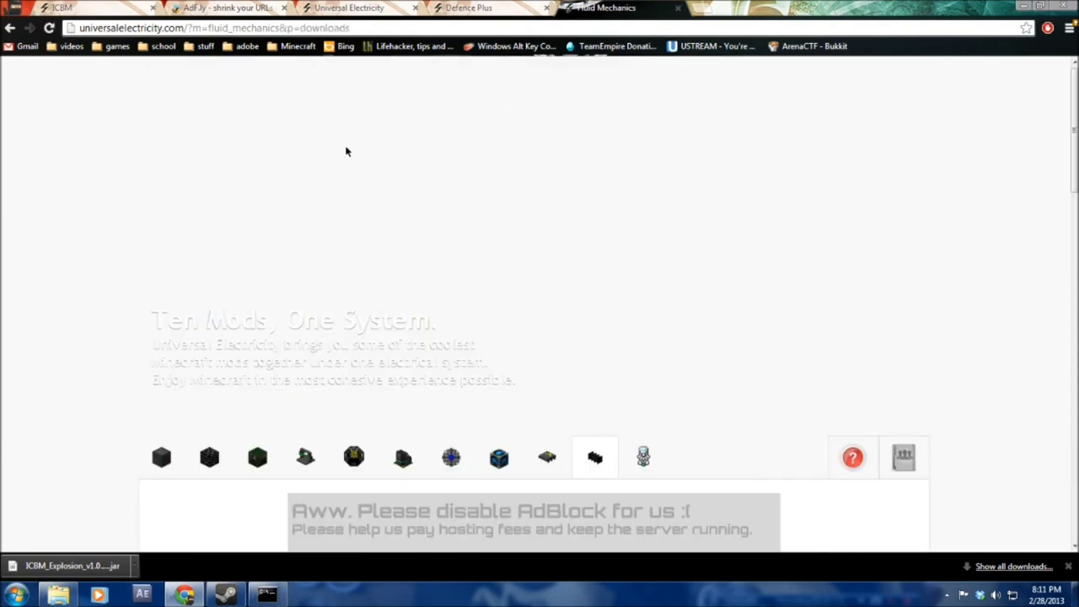
# Close the no-longer-needed tabs, reopen Defence Plus, and return to the Fluid Mechanics downloads page.
pyautogui.click(349, 8)
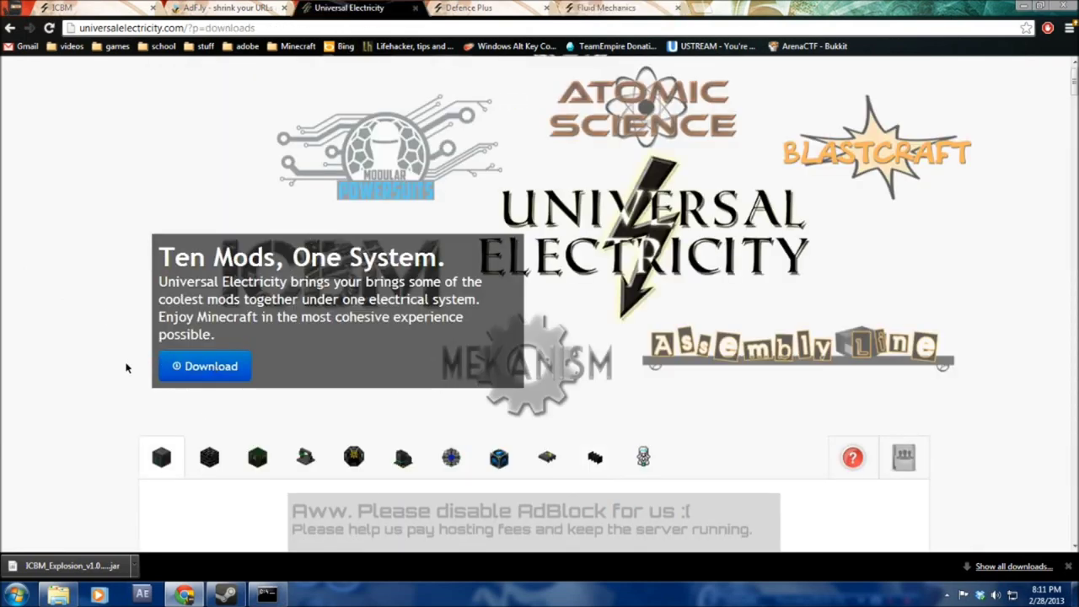
pyautogui.scroll(-6, 126, 367)
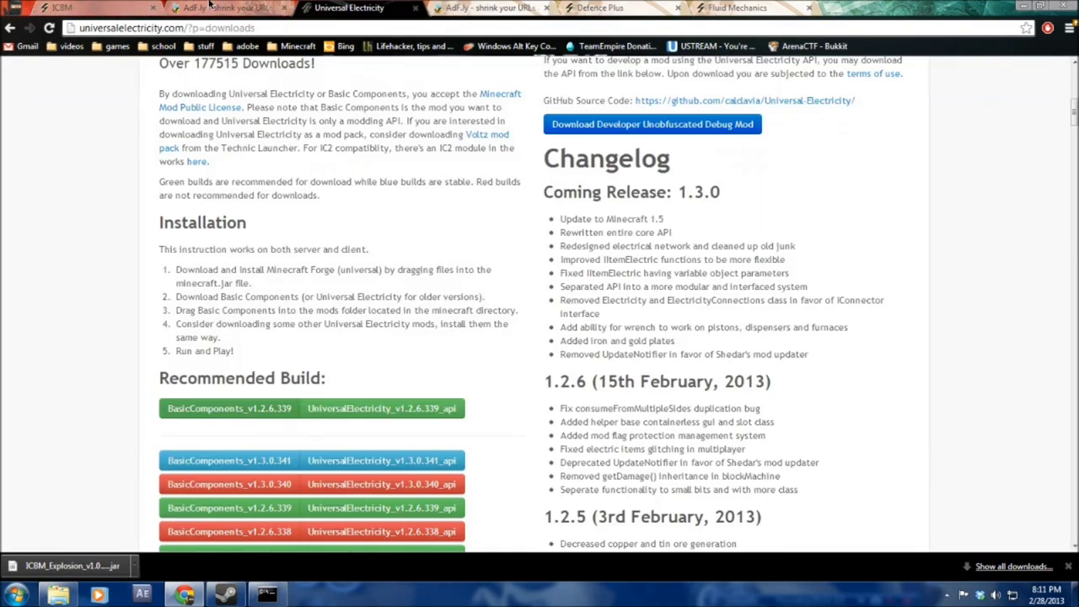
pyautogui.click(203, 6)
pyautogui.click(284, 7)
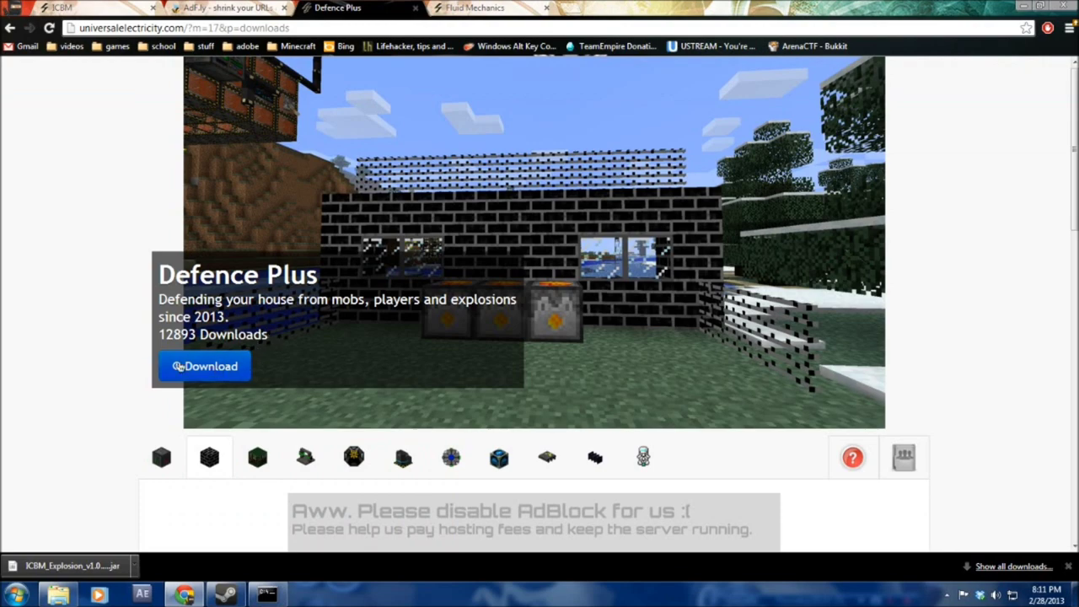
pyautogui.scroll(-6, 117, 339)
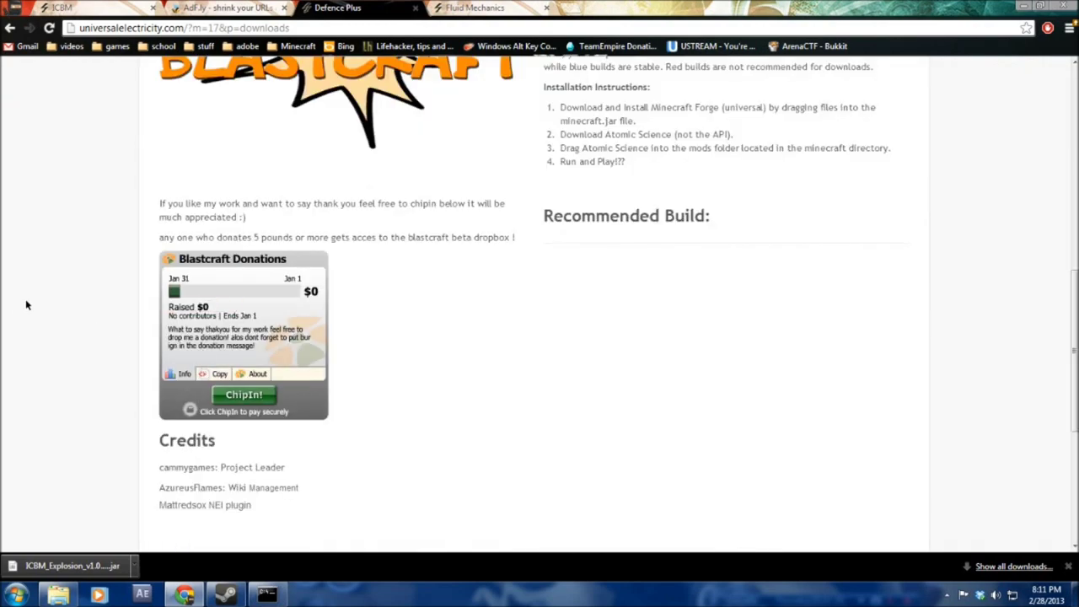
pyautogui.scroll(4, 90, 276)
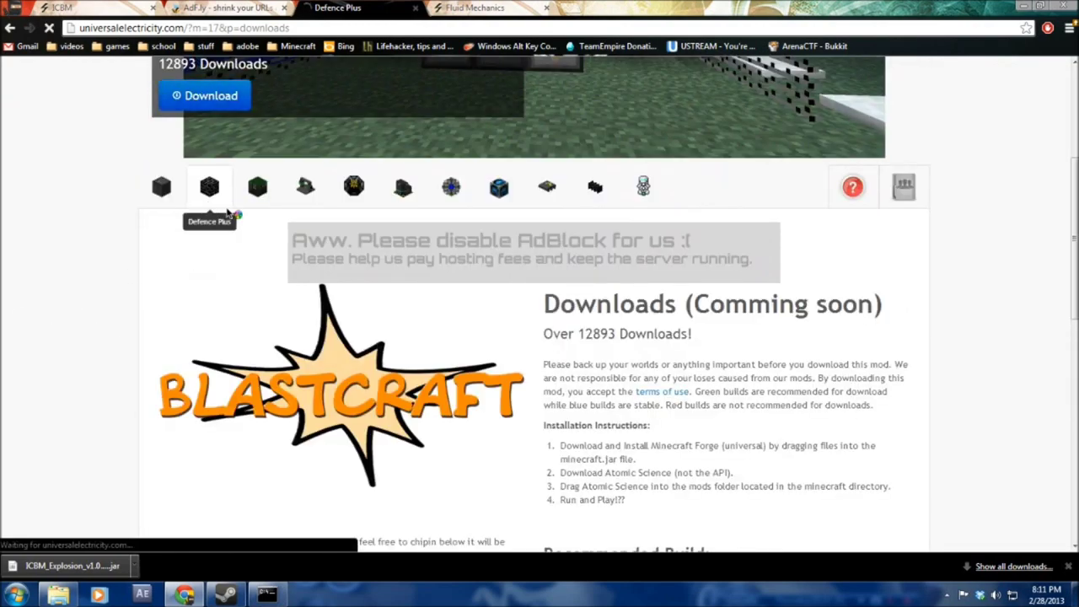
pyautogui.click(209, 187)
pyautogui.click(477, 10)
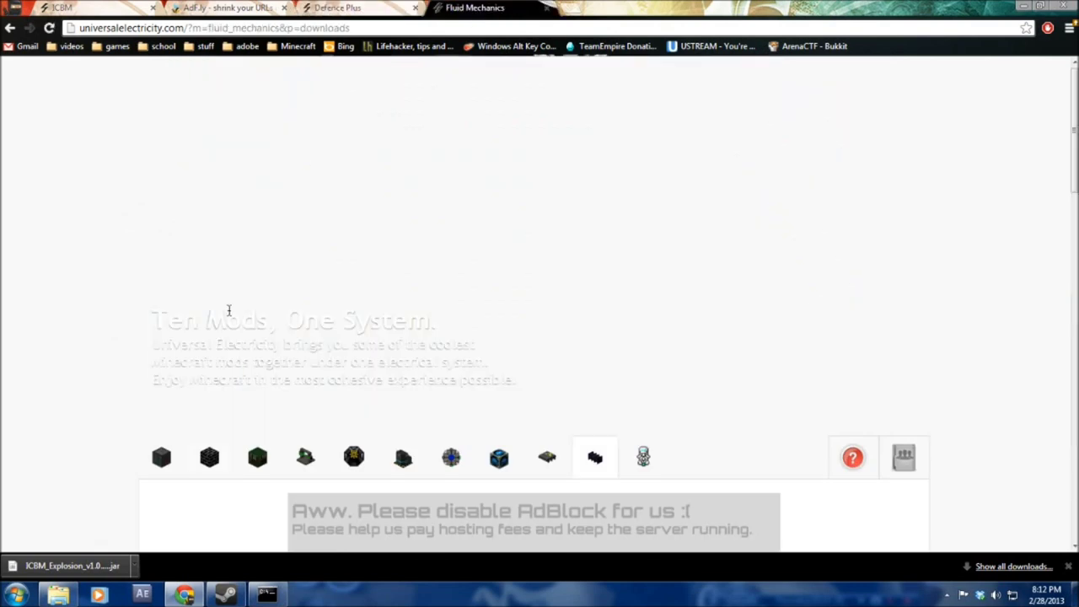
# Open the Defence Plus downloads page and look through its jar build list.
pyautogui.scroll(-8, 149, 343)
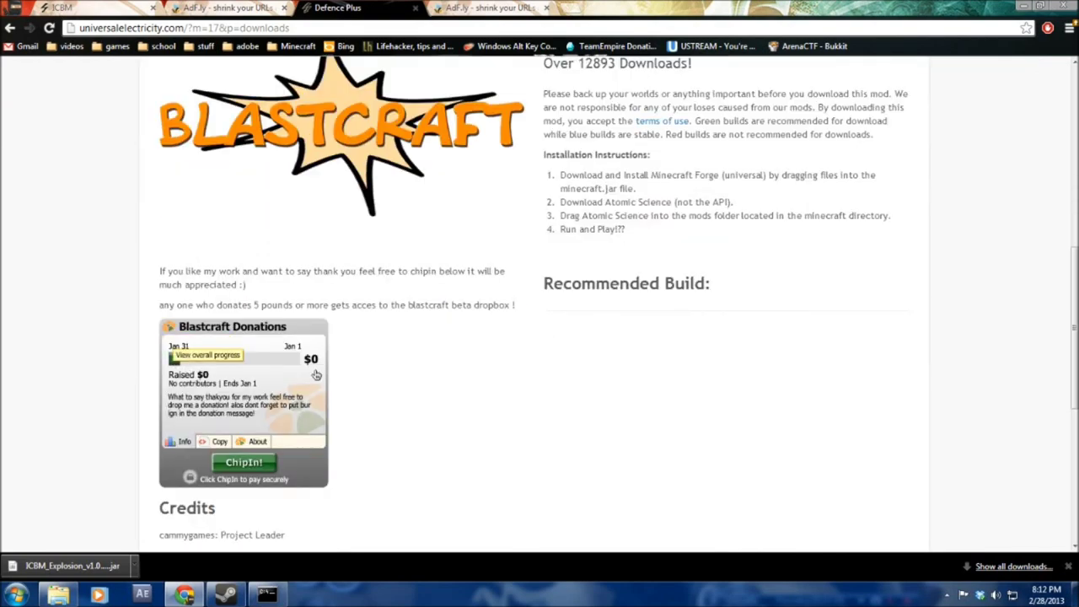
pyautogui.scroll(4, 741, 439)
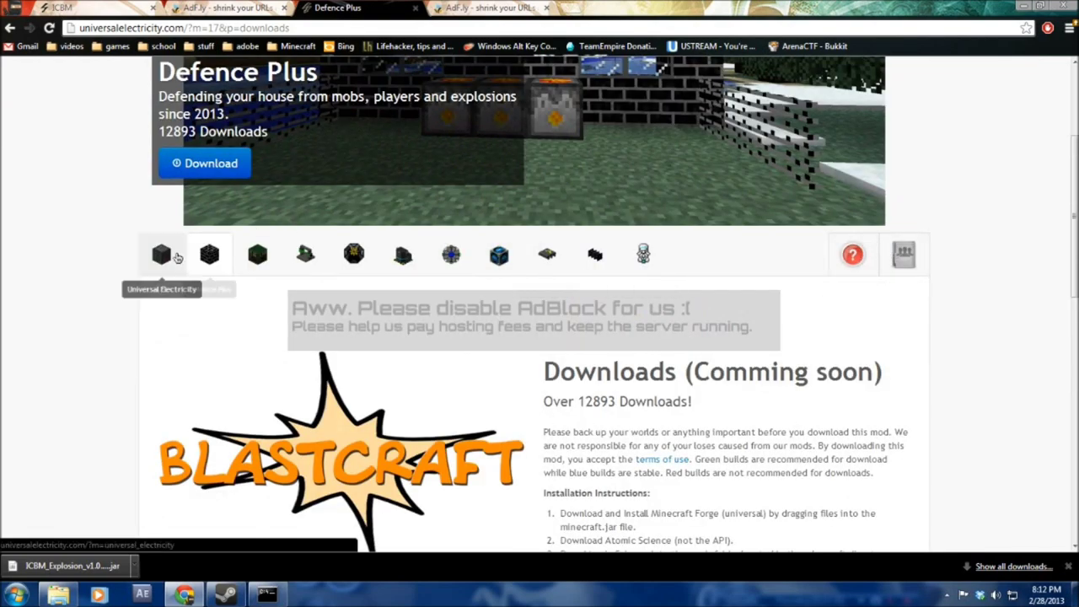
pyautogui.click(241, 162)
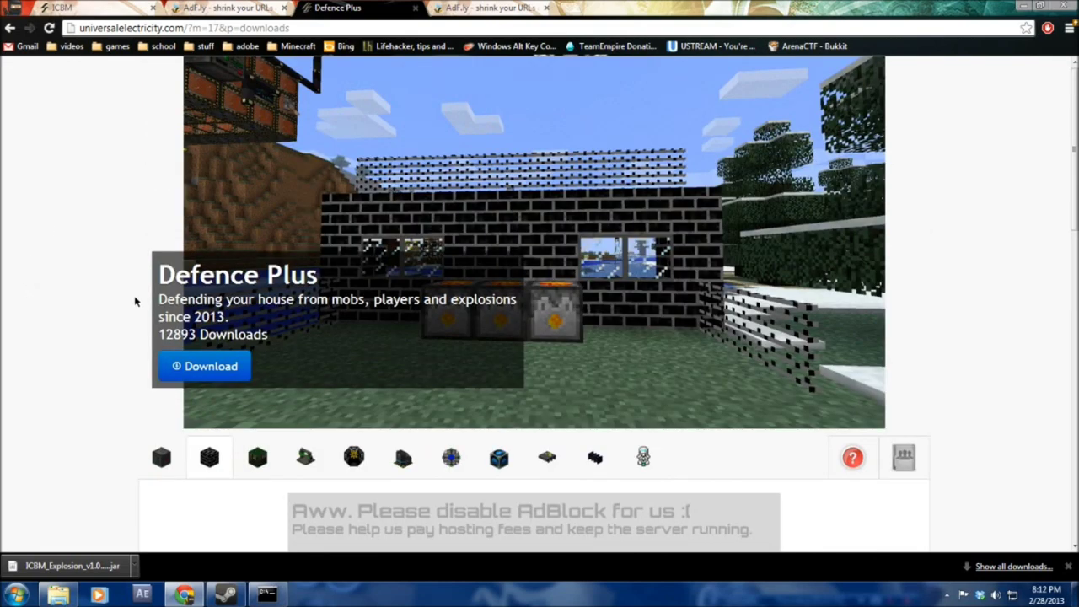
pyautogui.scroll(-6, 135, 301)
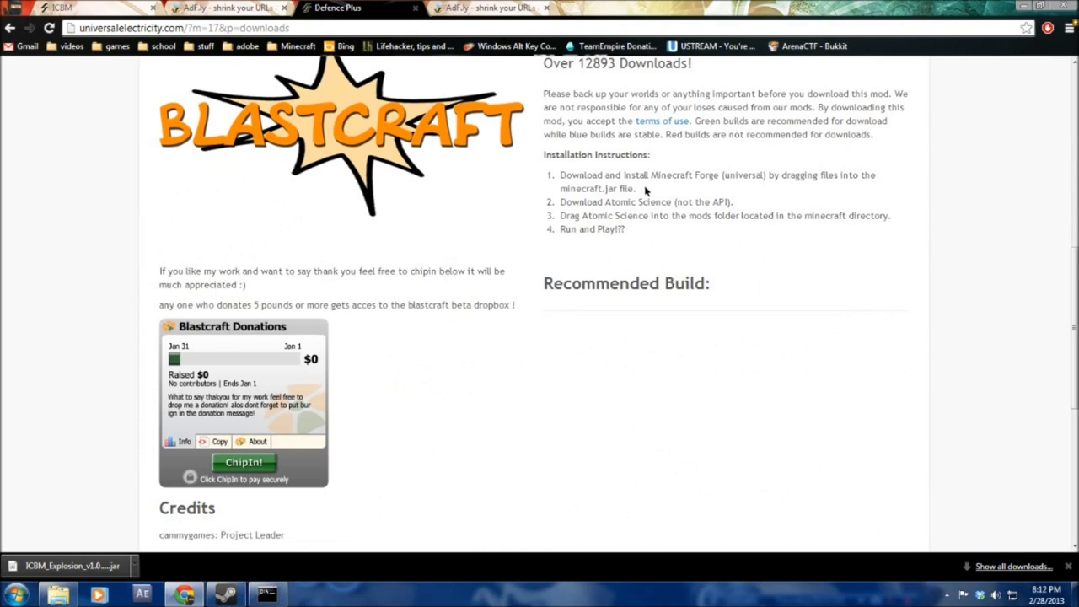
pyautogui.scroll(-5, 641, 287)
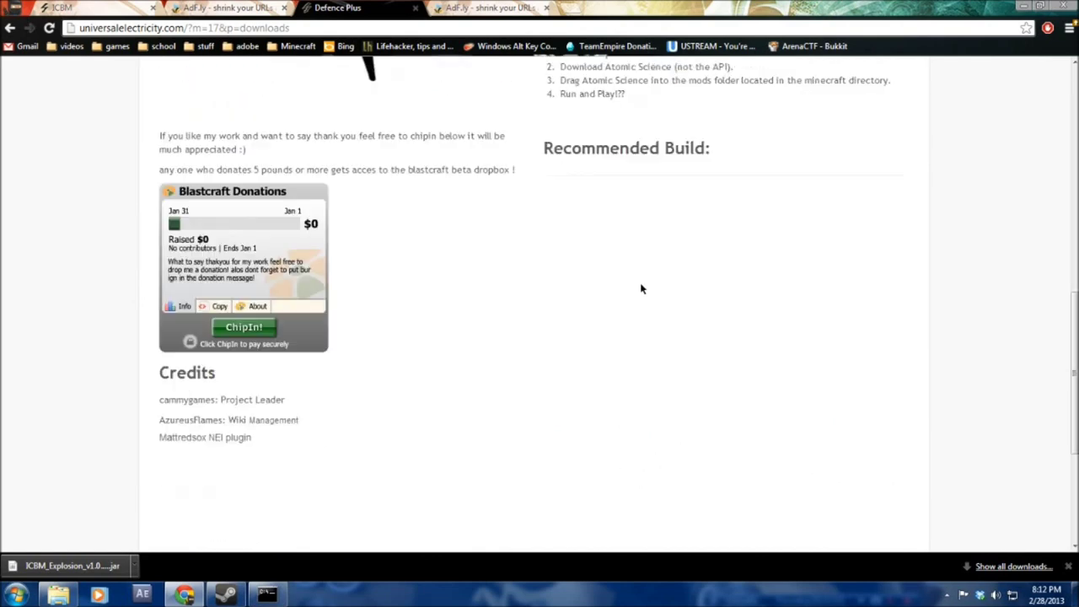
pyautogui.scroll(3, 511, 311)
pyautogui.scroll(8, 510, 310)
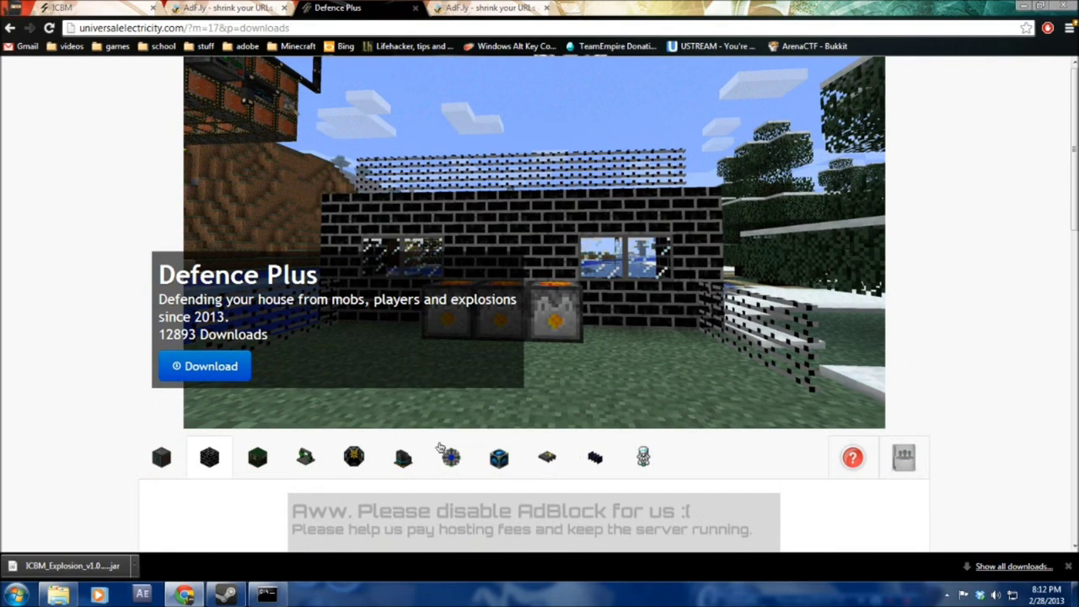
pyautogui.scroll(-3, 438, 447)
pyautogui.scroll(3, 272, 339)
pyautogui.scroll(-1, 911, 447)
pyautogui.scroll(-2, 612, 445)
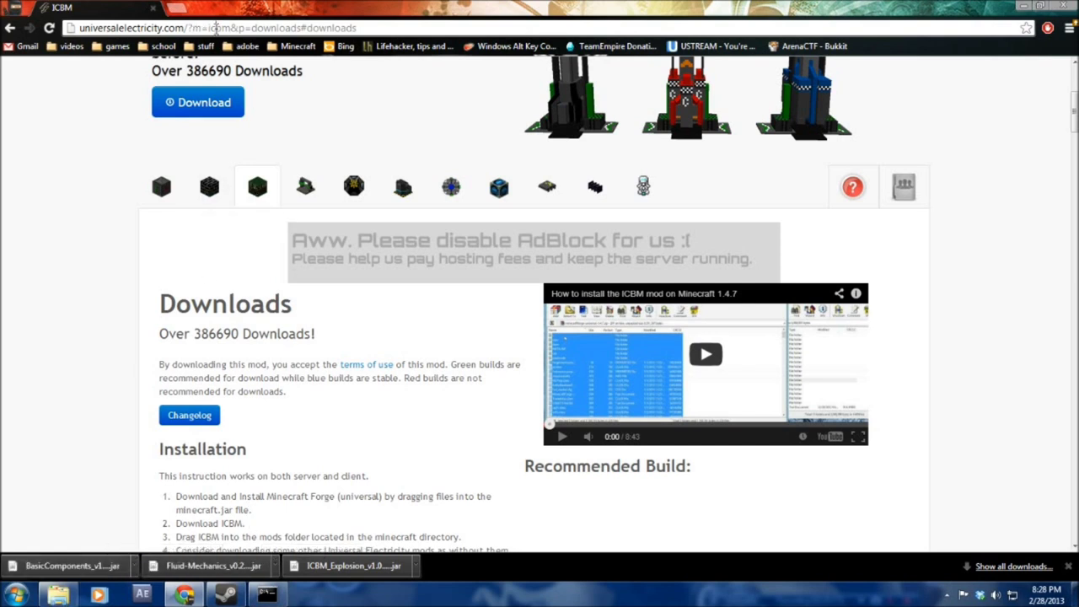
pyautogui.click(216, 27)
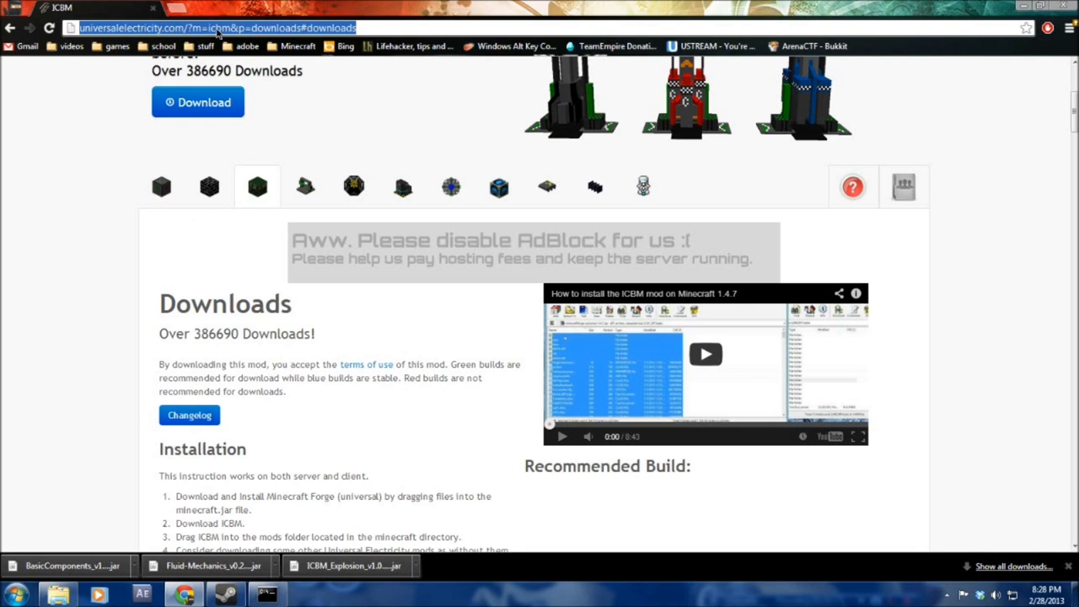
# Search 'minecraft forge', open the Forge forum's Main Forge Download post, then minimize to the desktop.
pyautogui.write('minecraft ')
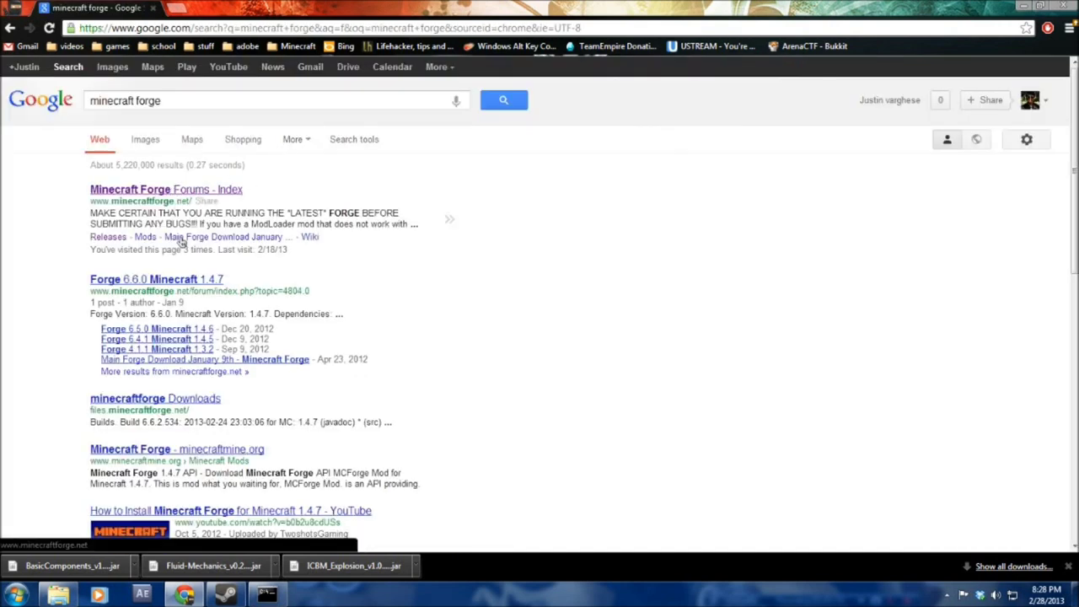
pyautogui.click(194, 191)
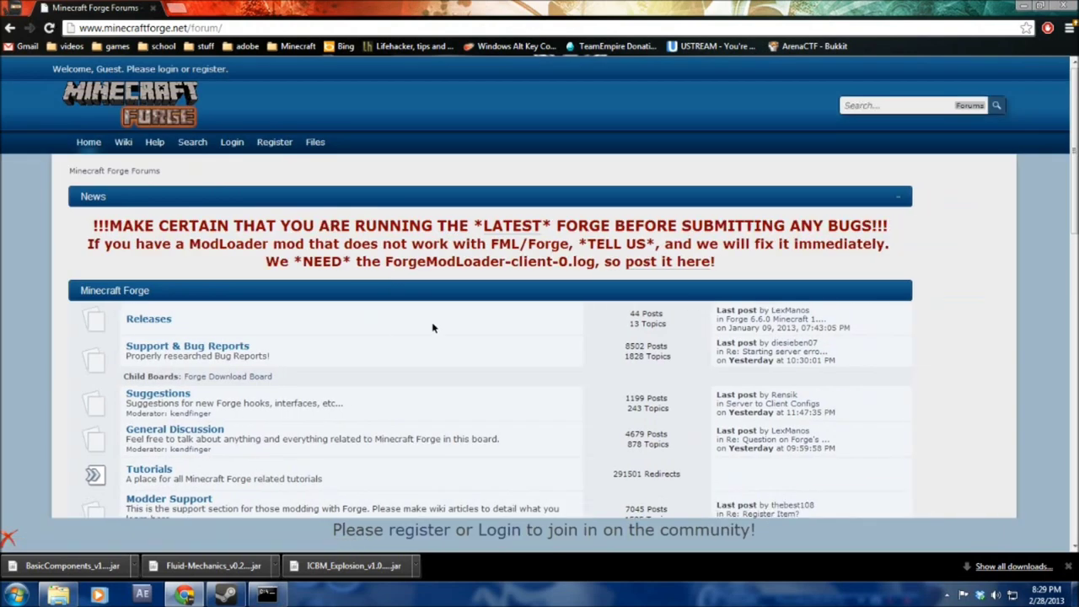
pyautogui.scroll(-1, 391, 321)
pyautogui.click(152, 252)
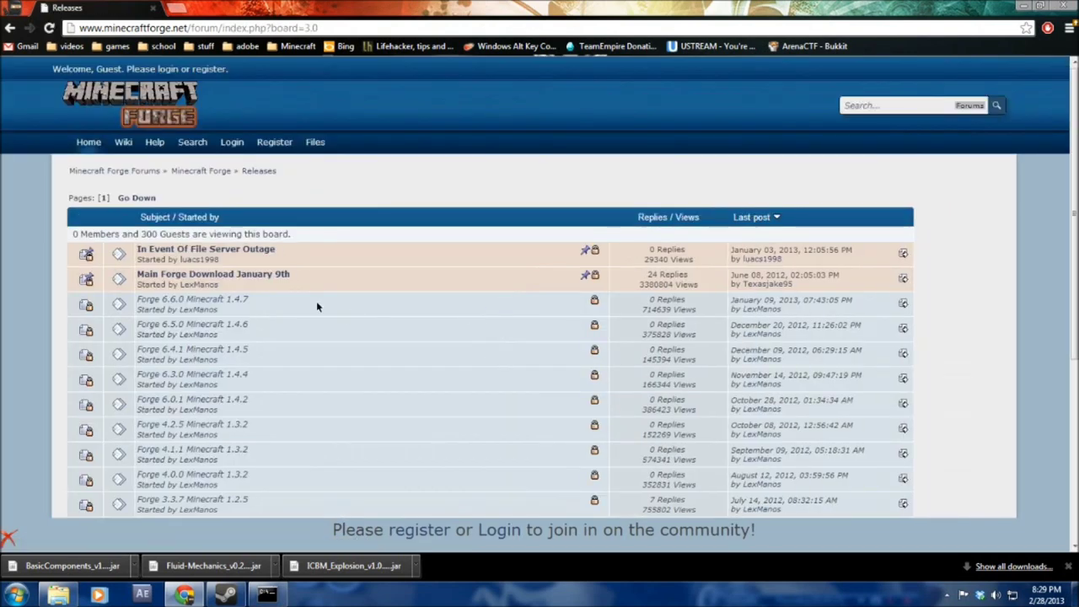
pyautogui.scroll(-1, 283, 307)
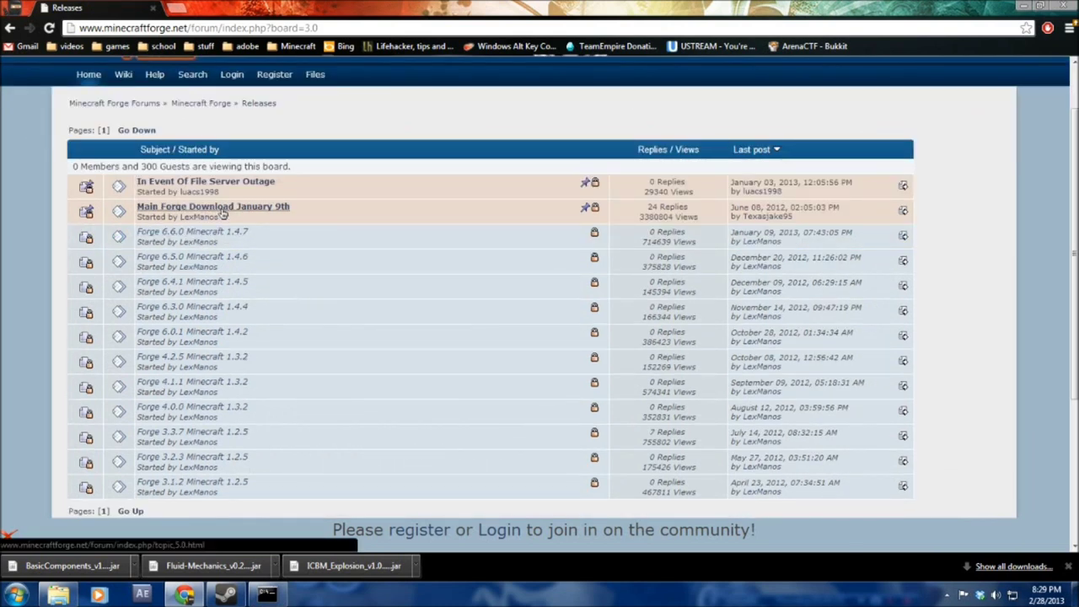
pyautogui.click(268, 211)
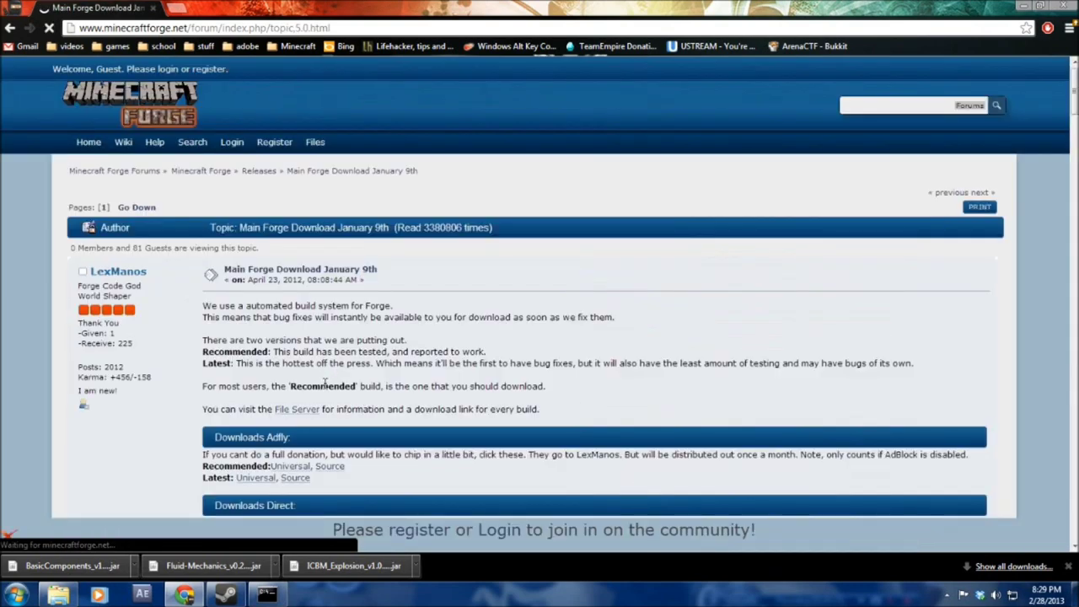
pyautogui.scroll(-3, 324, 382)
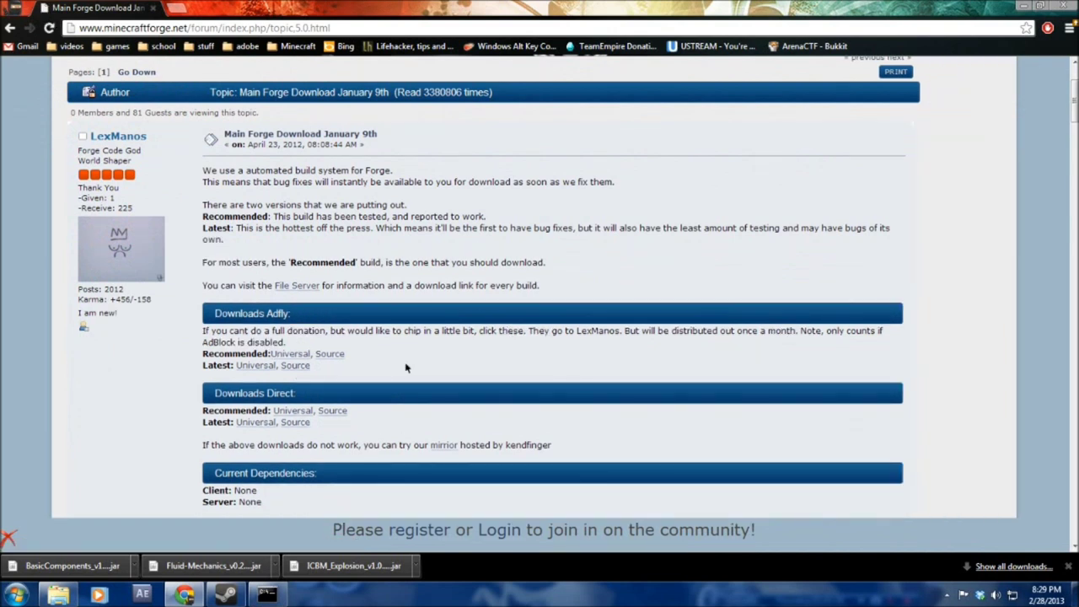
pyautogui.scroll(-1, 406, 368)
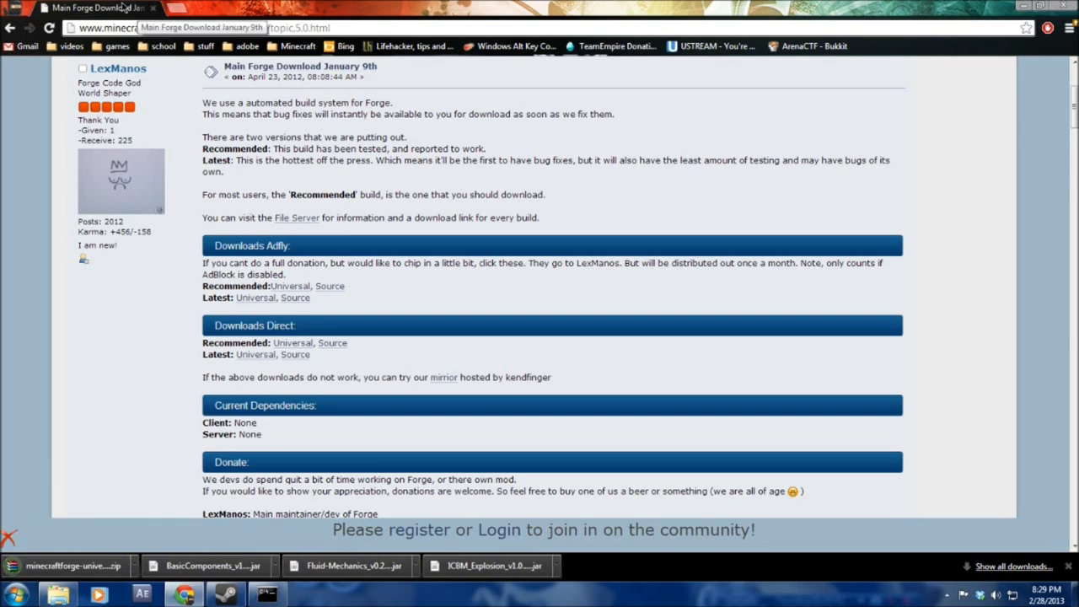
pyautogui.press('super+d')
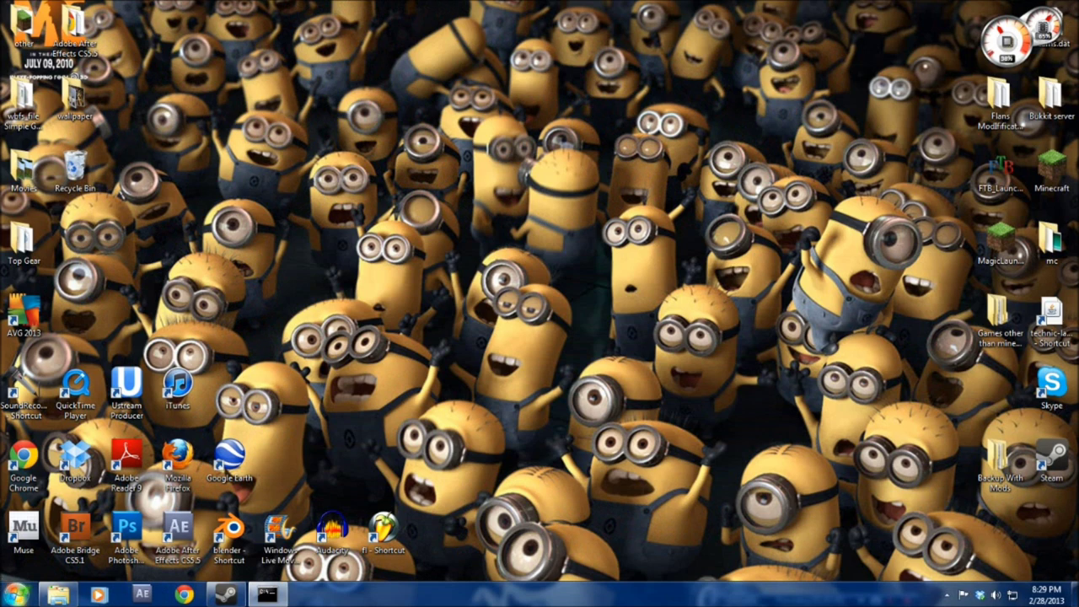
# Open the Downloads folder through Computer in Windows Explorer.
pyautogui.click(17, 595)
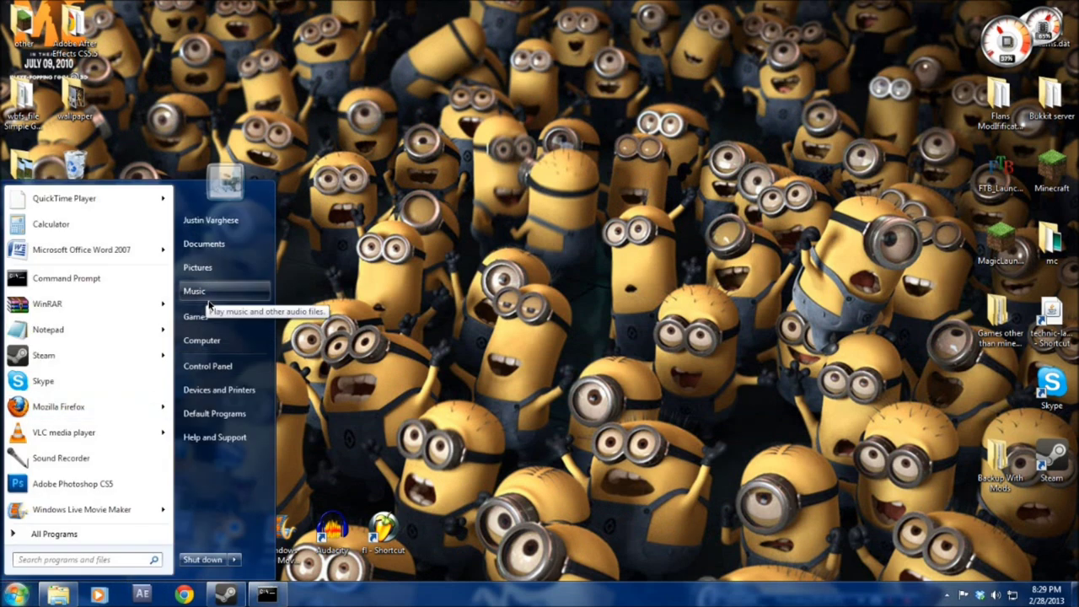
pyautogui.click(207, 340)
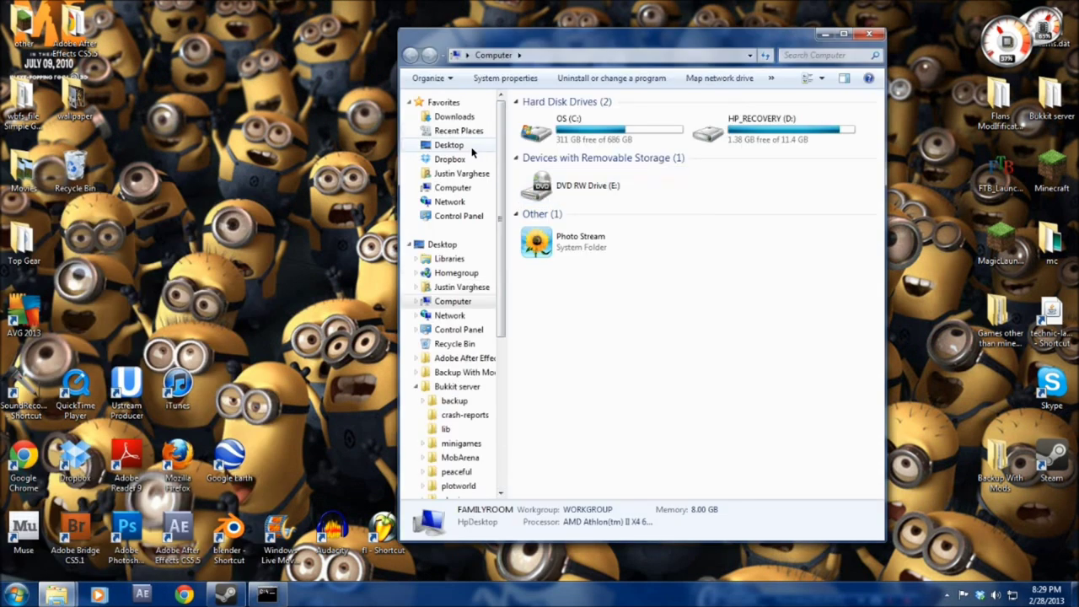
pyautogui.click(451, 117)
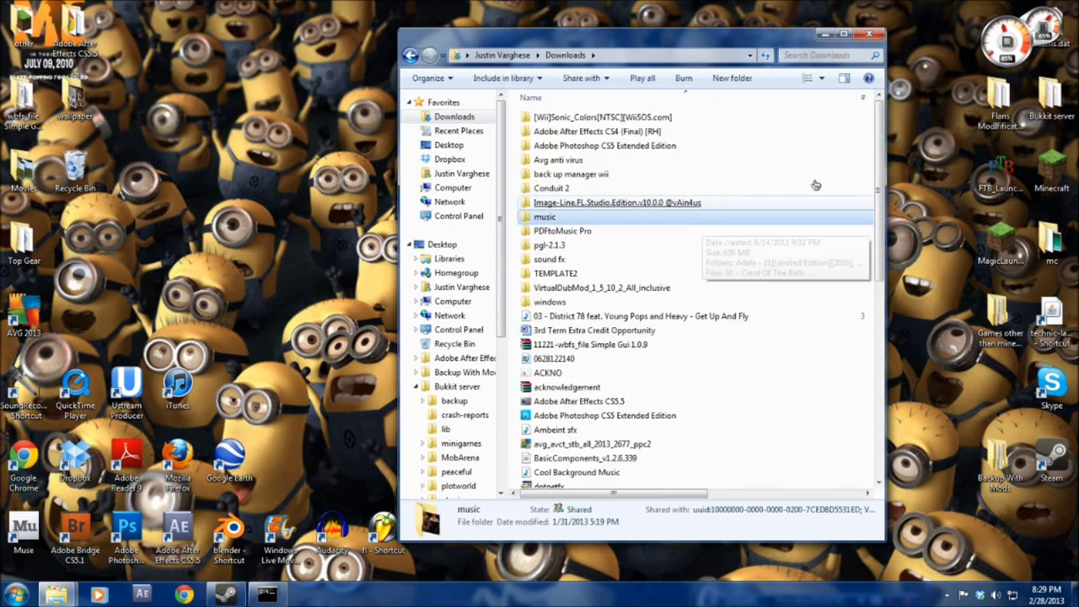
# Drag ICBM_Explosion, minecraftforge-universal, Fluid-Mechanics and BasicComponents_v1.2.6.339 onto the desktop, then close Explorer.
pyautogui.moveTo(876, 171); pyautogui.dragTo(877, 280)
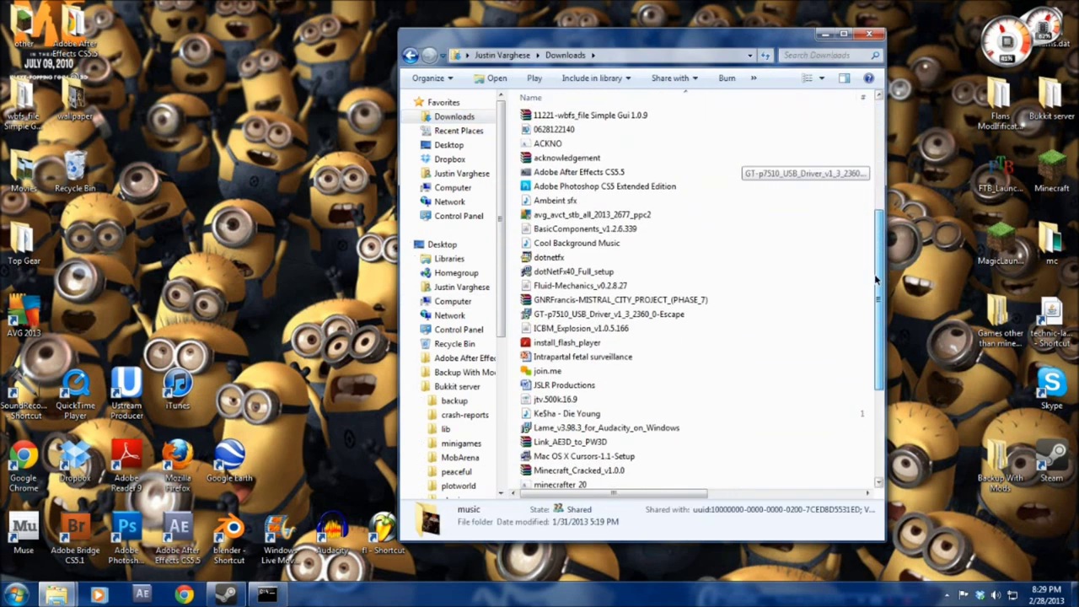
pyautogui.click(666, 326)
pyautogui.keyDown('ctrl'); pyautogui.click(670, 340); pyautogui.keyUp('ctrl')
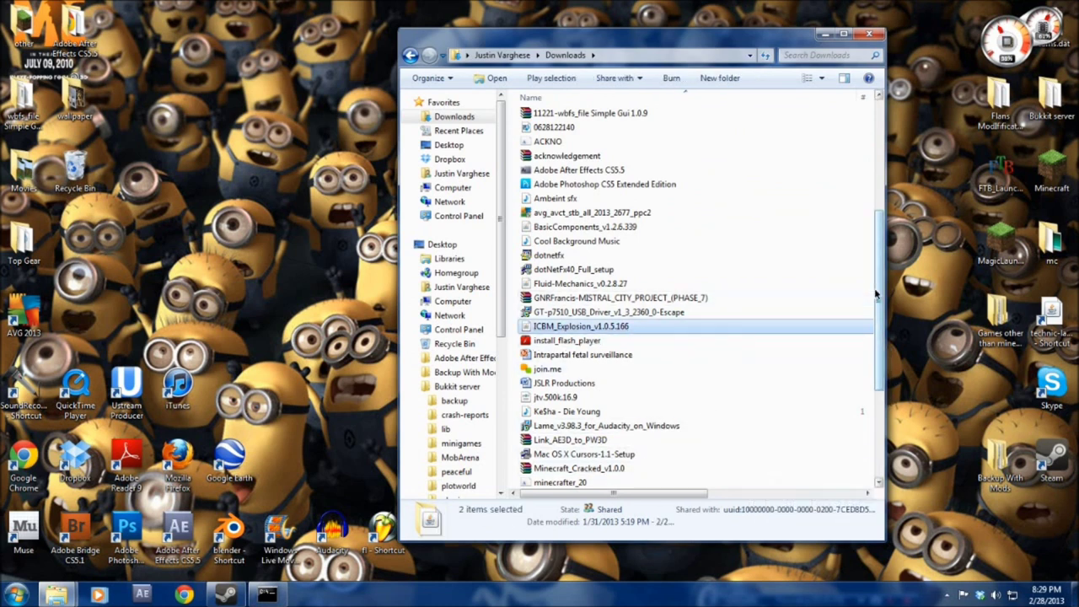
pyautogui.scroll(-3, 733, 386)
pyautogui.keyDown('ctrl'); pyautogui.click(732, 384); pyautogui.keyUp('ctrl')
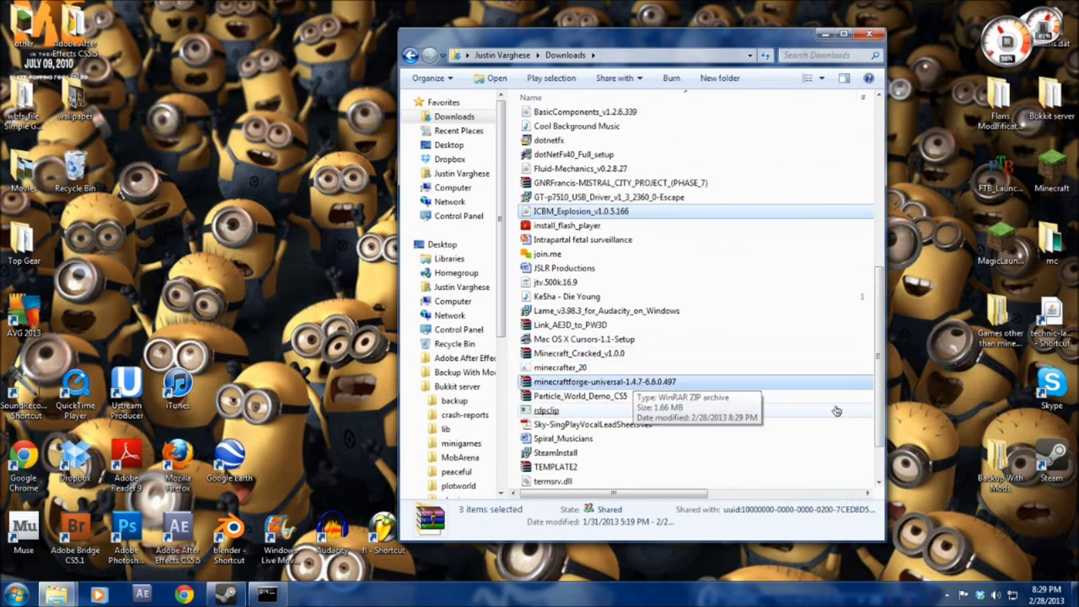
pyautogui.scroll(-1, 880, 303)
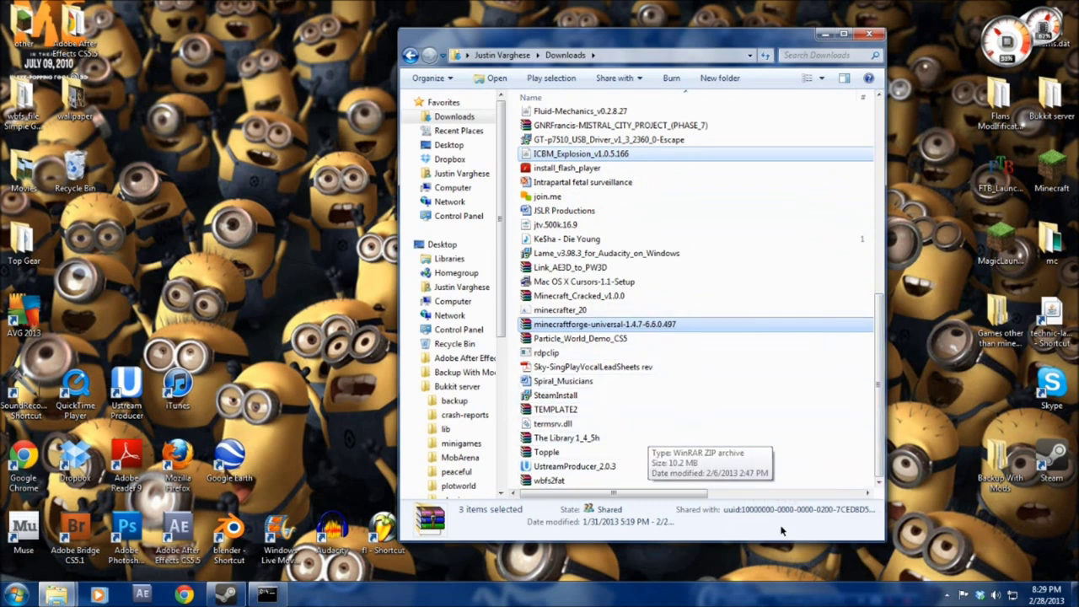
pyautogui.moveTo(882, 402); pyautogui.dragTo(881, 334)
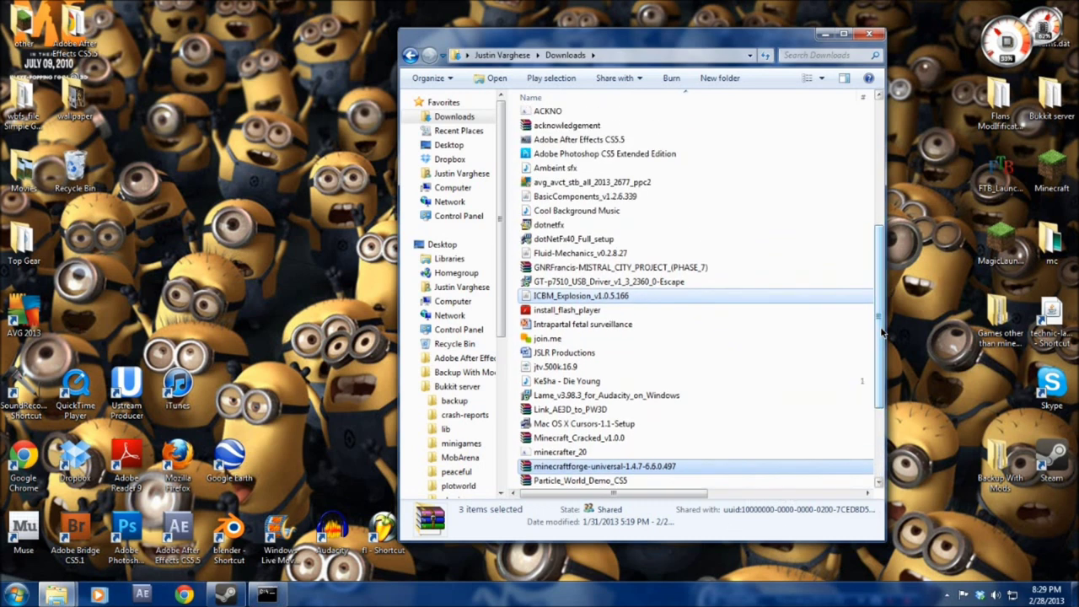
pyautogui.keyDown('ctrl'); pyautogui.click(593, 253); pyautogui.keyUp('ctrl')
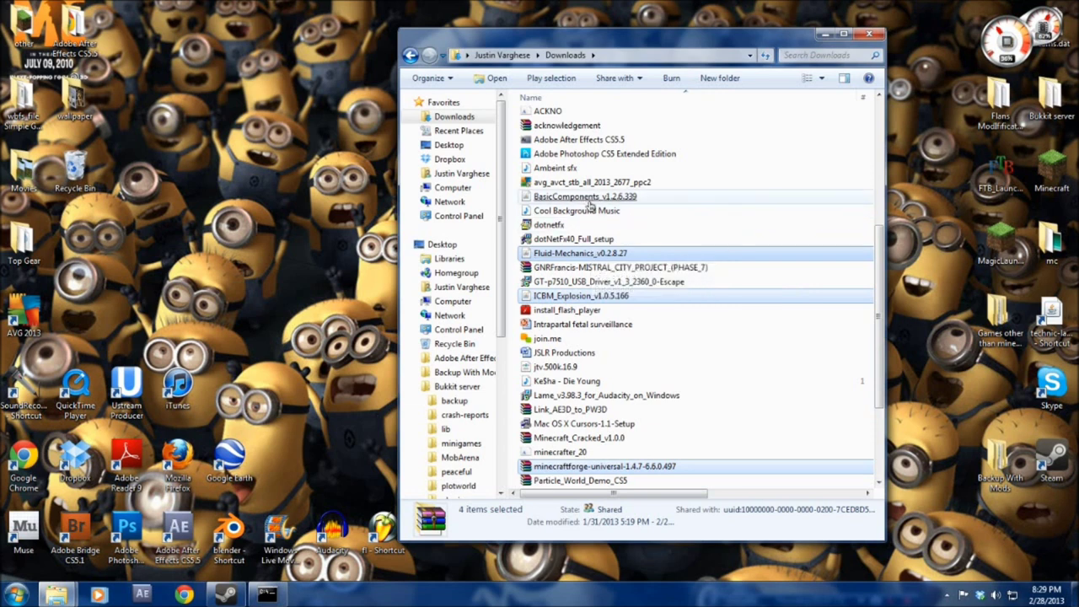
pyautogui.keyDown('ctrl'); pyautogui.click(586, 198); pyautogui.keyUp('ctrl')
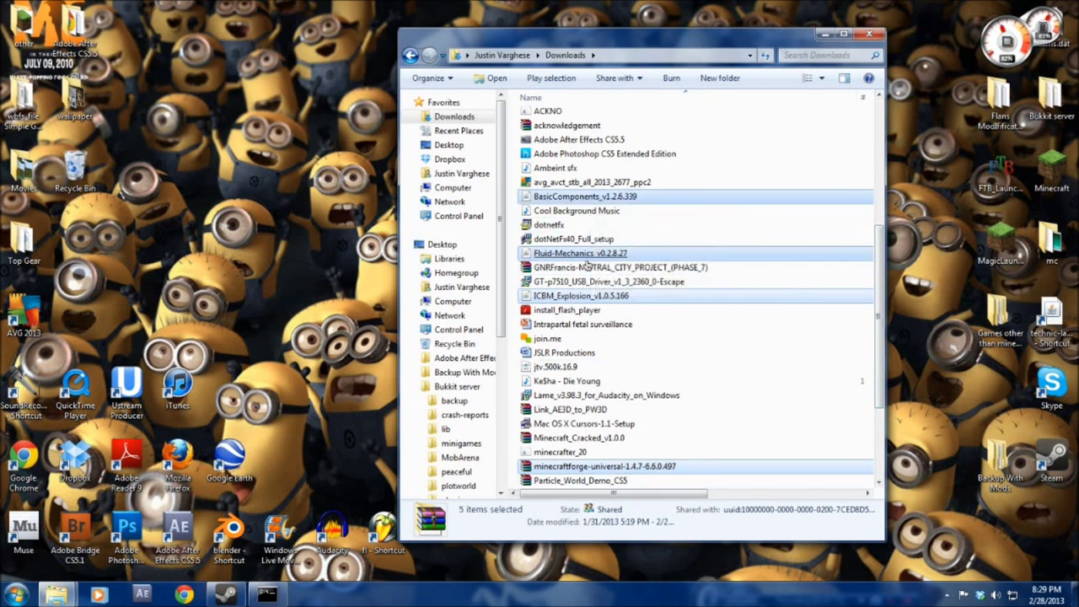
pyautogui.moveTo(588, 254); pyautogui.dragTo(272, 253)
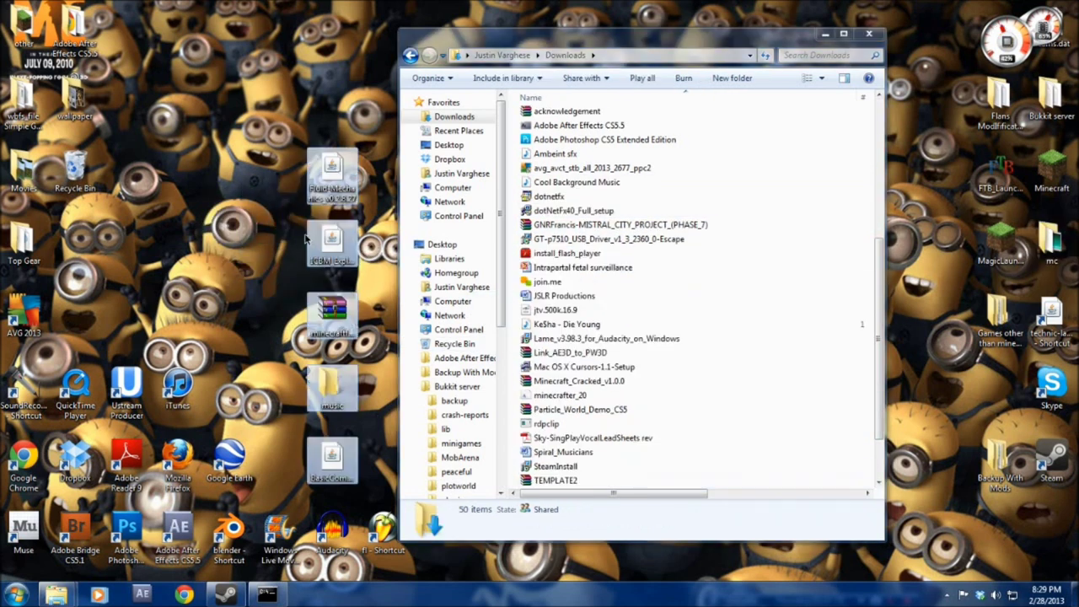
pyautogui.click(869, 34)
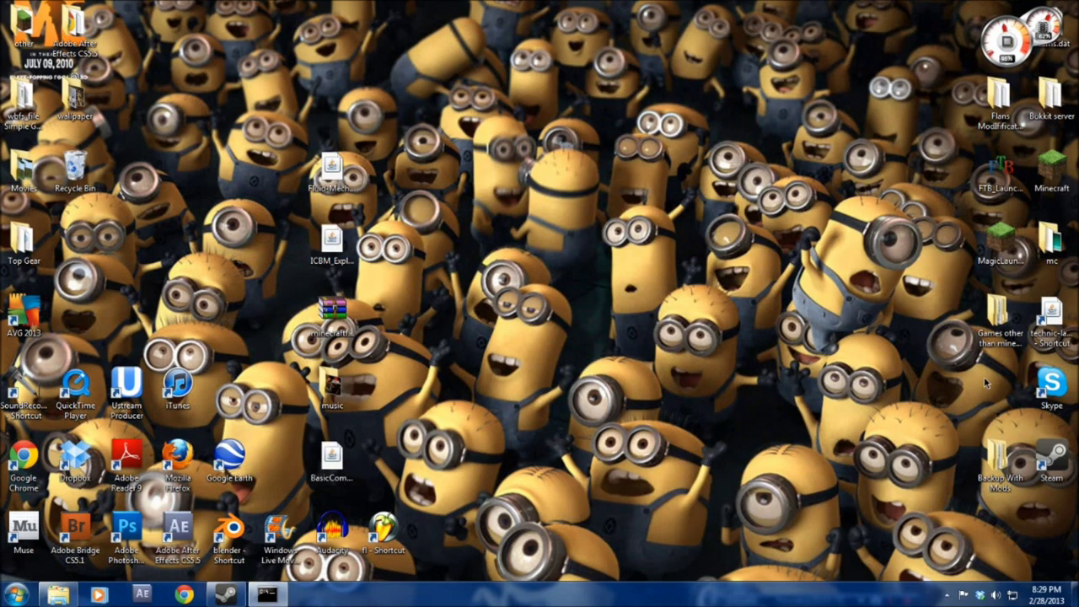
# Launch Minecraft with Force update enabled, log in to reinstall 1.4.7, then quit the game.
pyautogui.click(1052, 173)
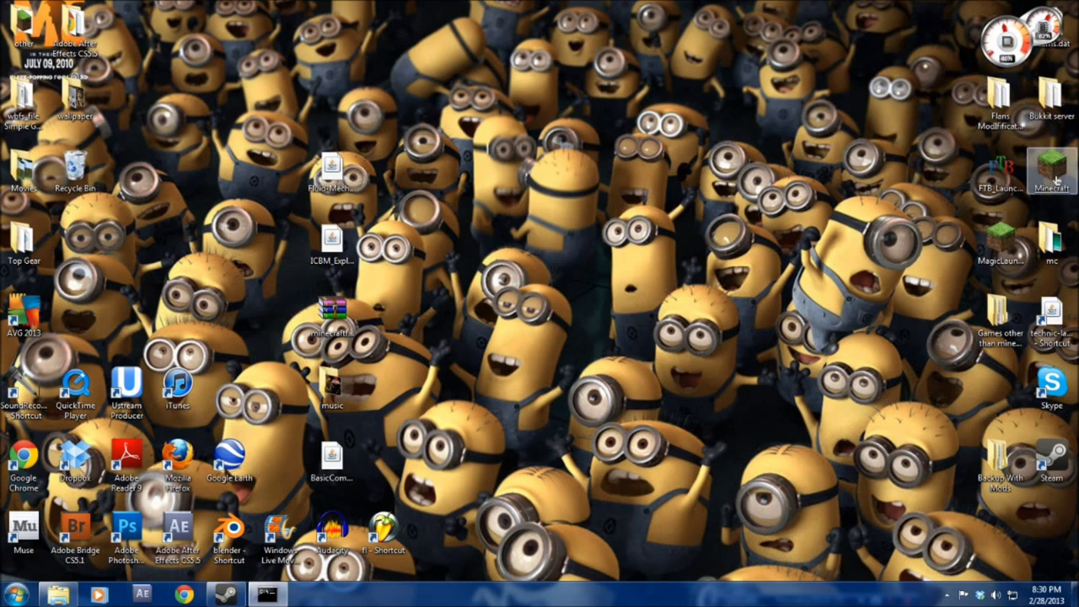
pyautogui.doubleClick(1052, 173)
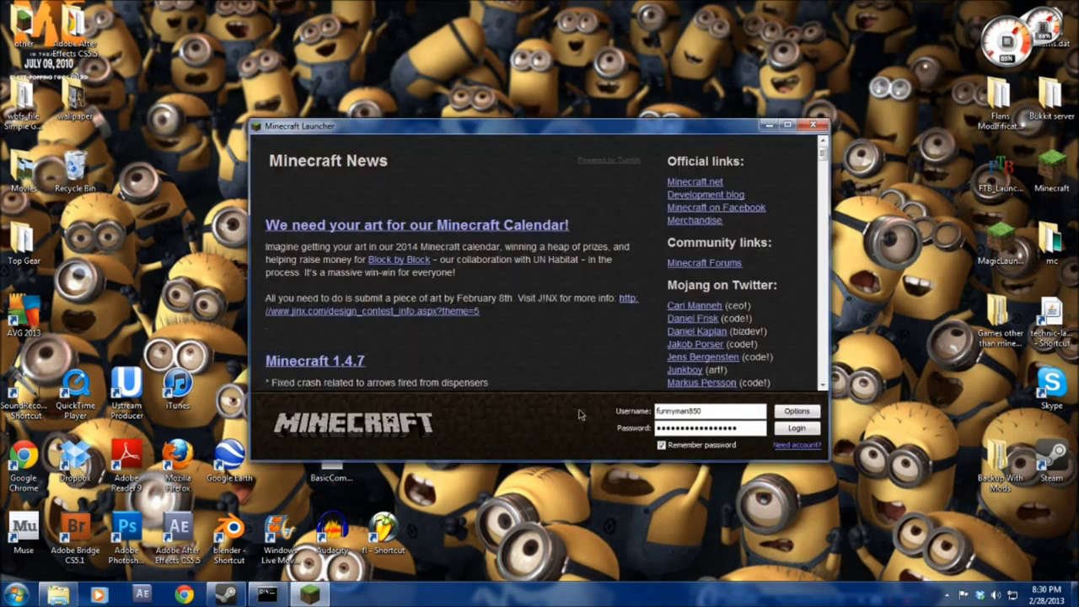
pyautogui.click(806, 412)
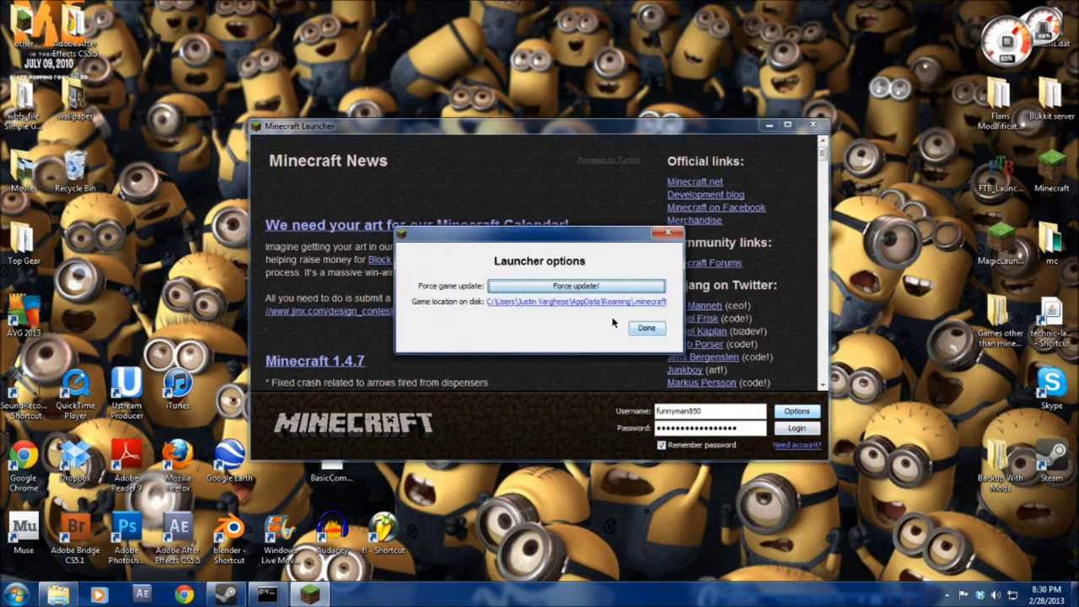
pyautogui.click(594, 287)
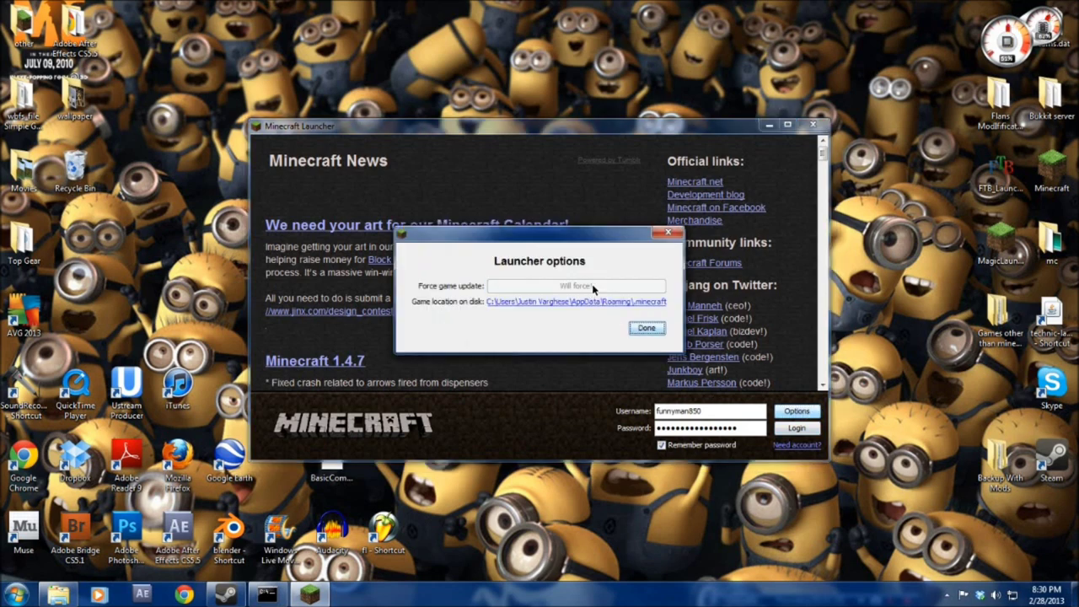
pyautogui.click(645, 329)
pyautogui.click(798, 429)
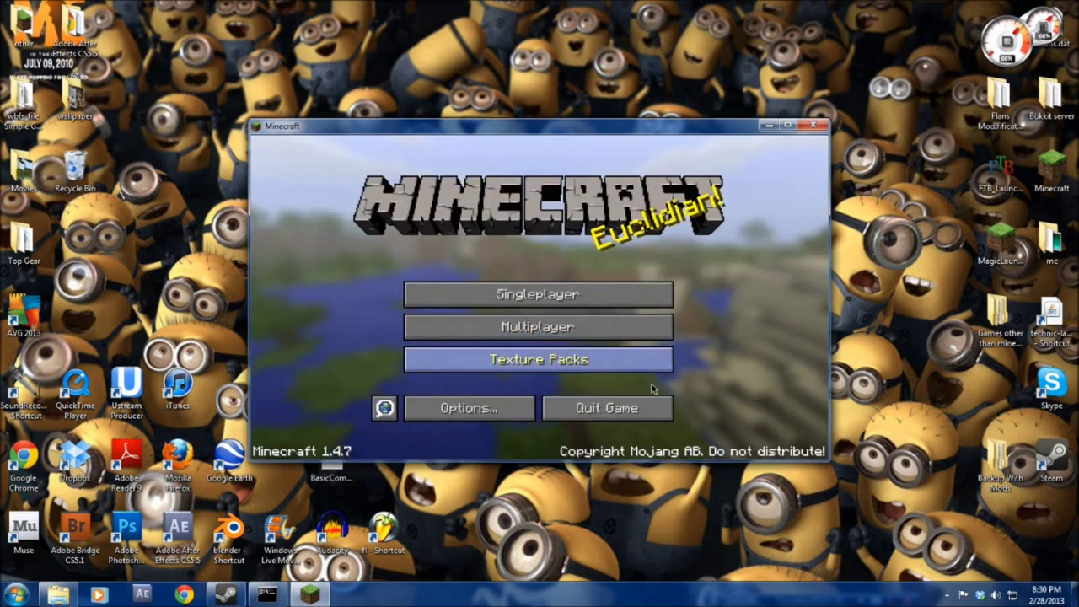
pyautogui.click(607, 408)
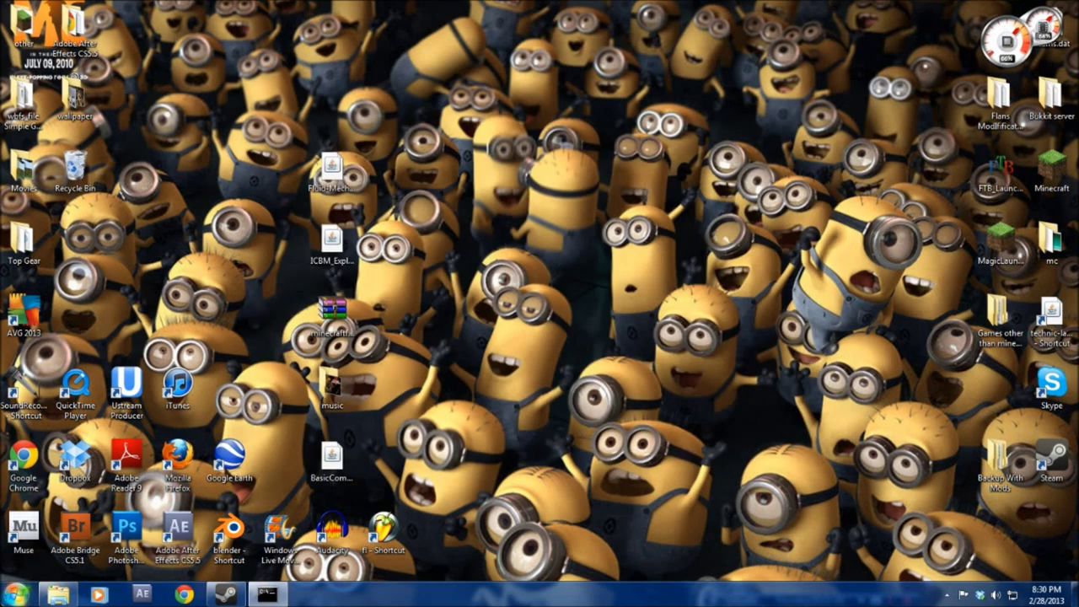
# Open the .minecraft folder in AppData Roaming via a %appdata% Start search.
pyautogui.click(17, 594)
pyautogui.write('%')
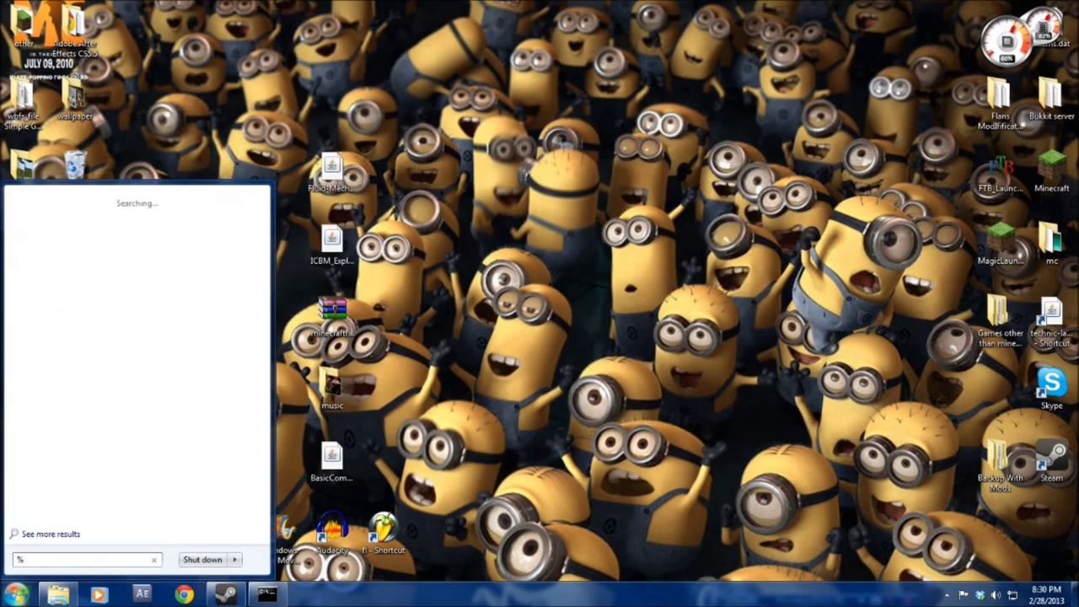
pyautogui.write('appd')
pyautogui.write('ata%')
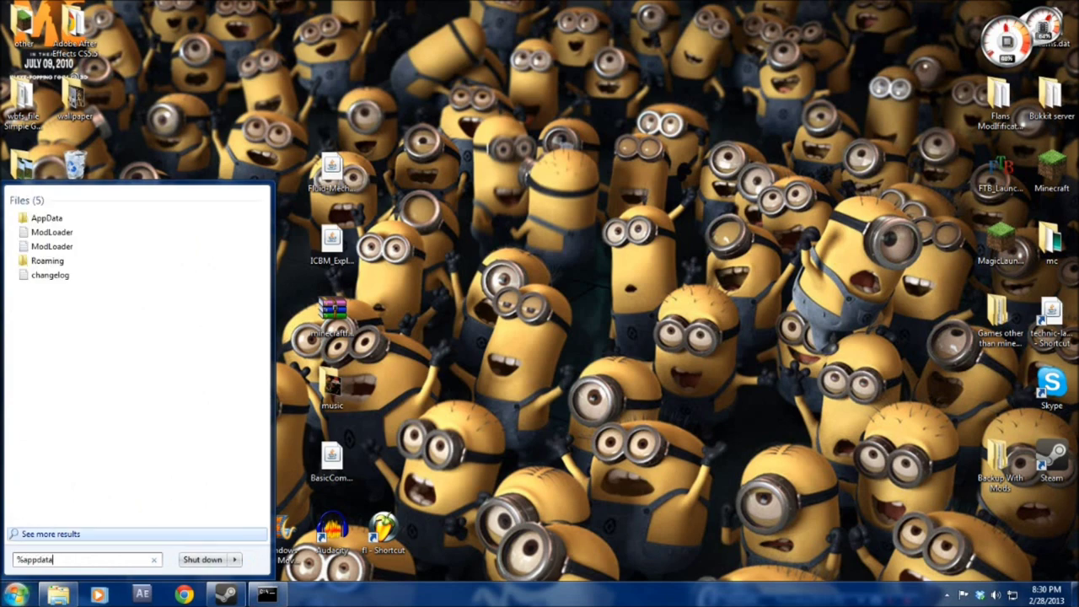
pyautogui.press('Return')
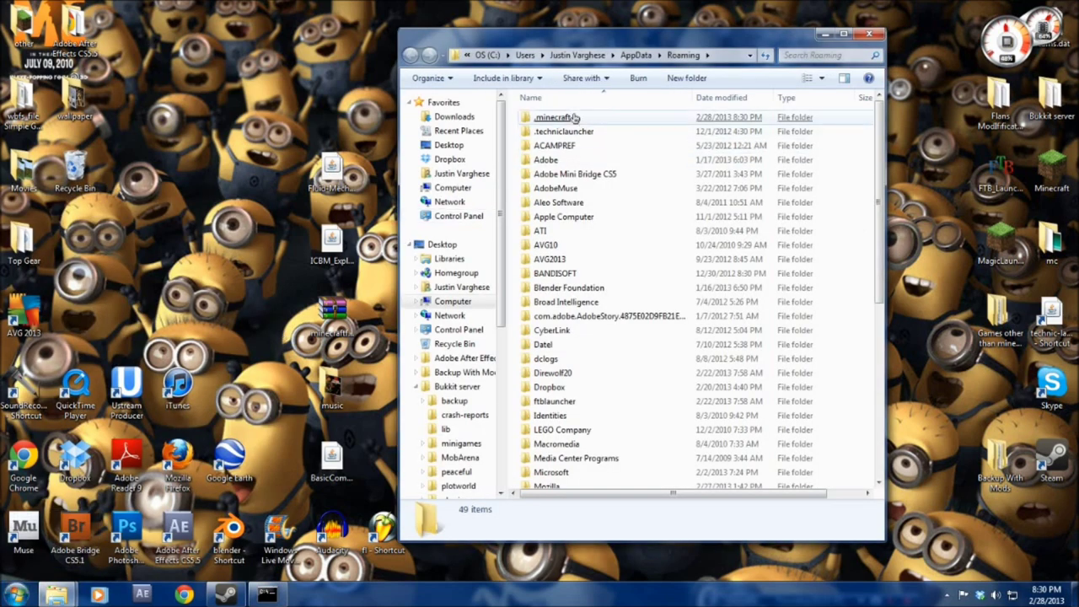
pyautogui.doubleClick(557, 117)
# Copy the bin folder and paste a backup of it onto the desktop.
pyautogui.click(563, 119)
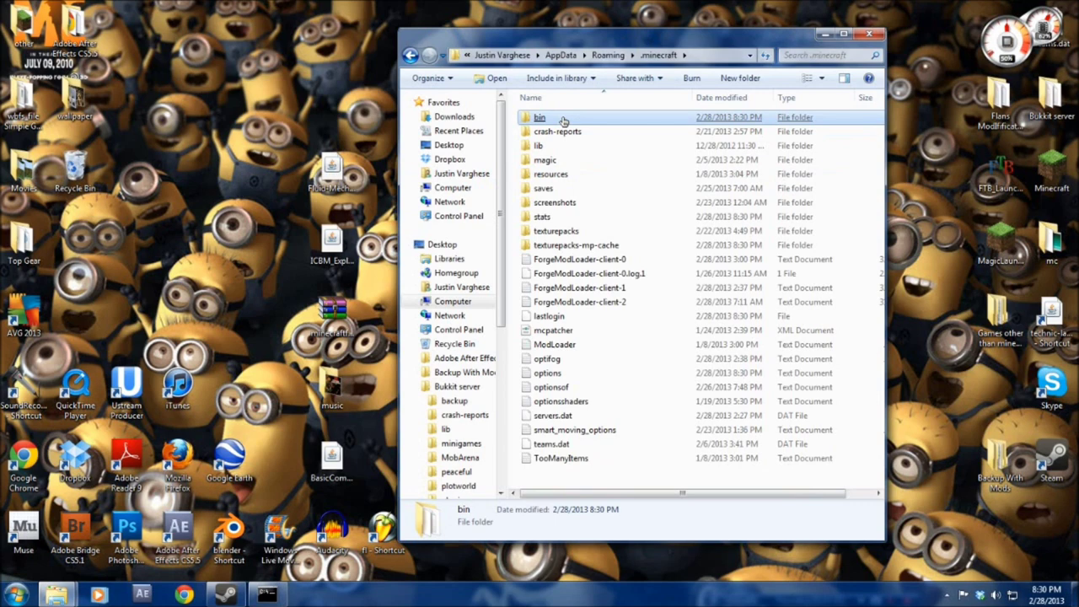
pyautogui.rightClick(562, 119)
pyautogui.click(639, 372)
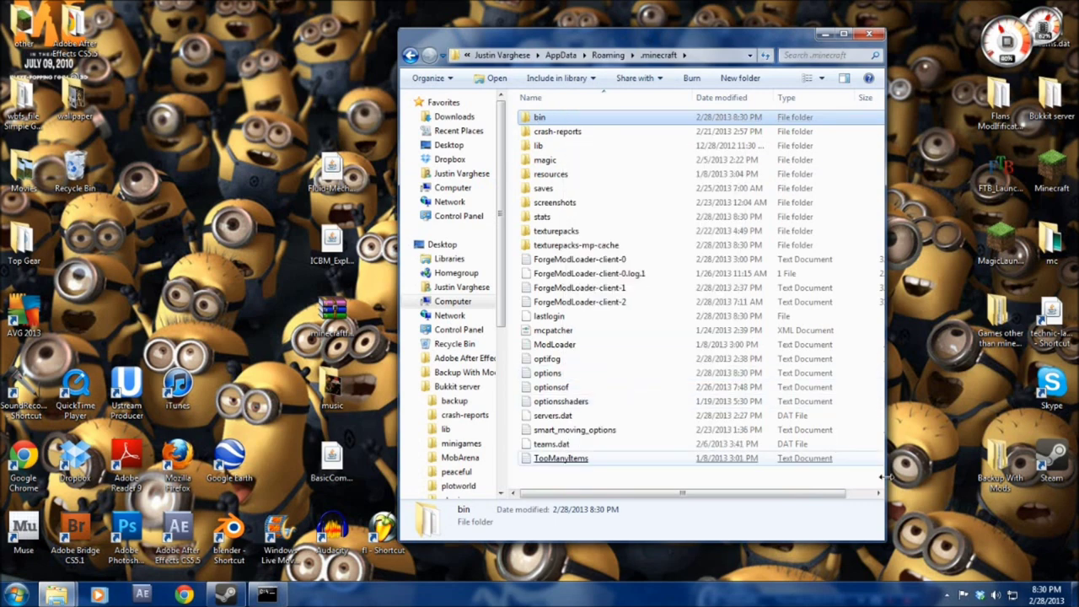
pyautogui.rightClick(947, 512)
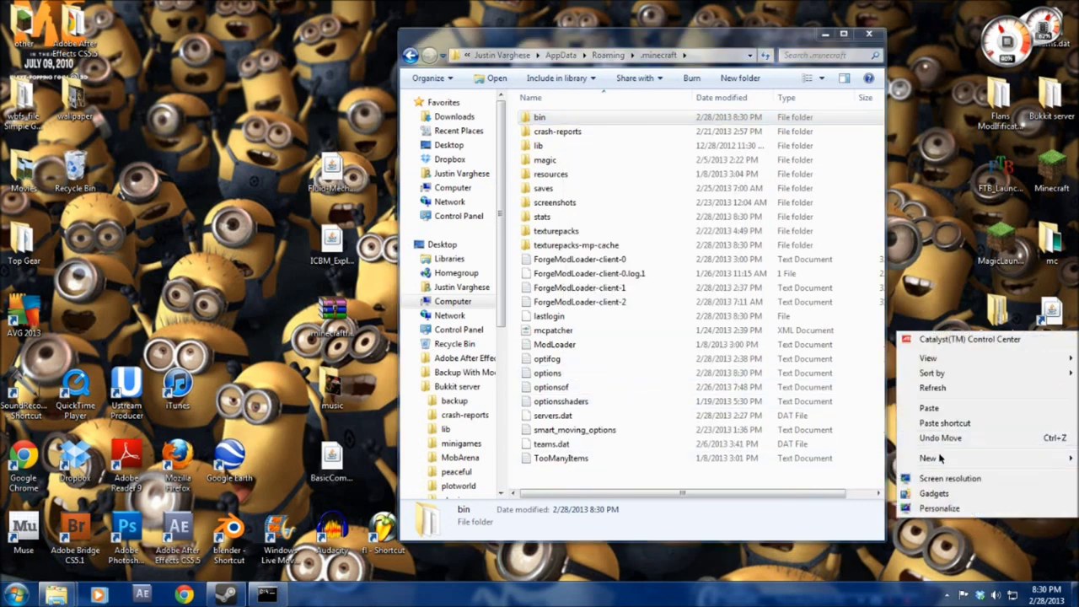
pyautogui.click(958, 408)
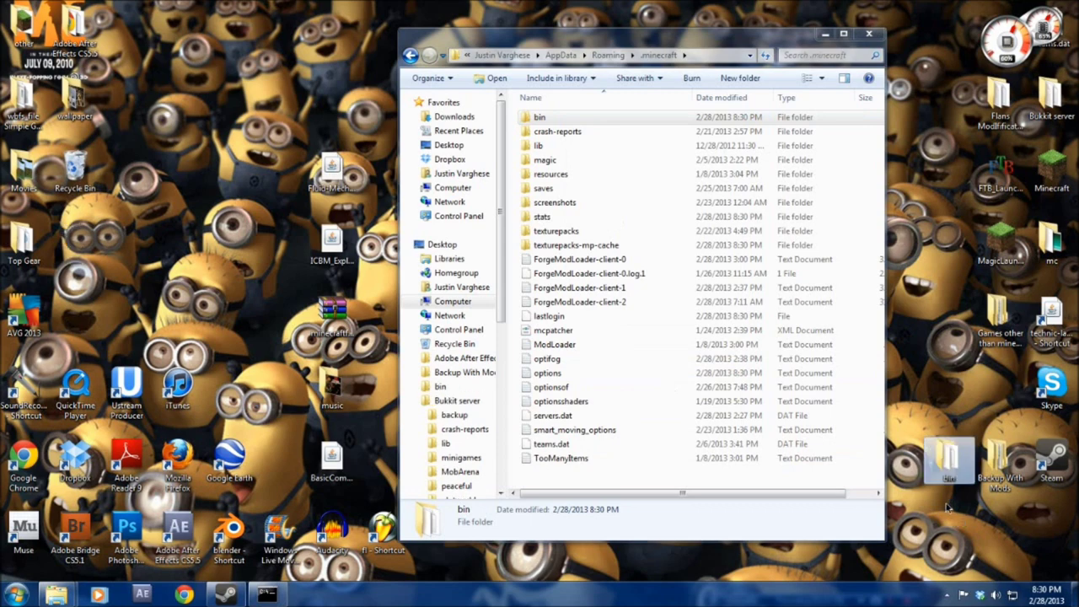
pyautogui.moveTo(950, 460); pyautogui.dragTo(938, 533)
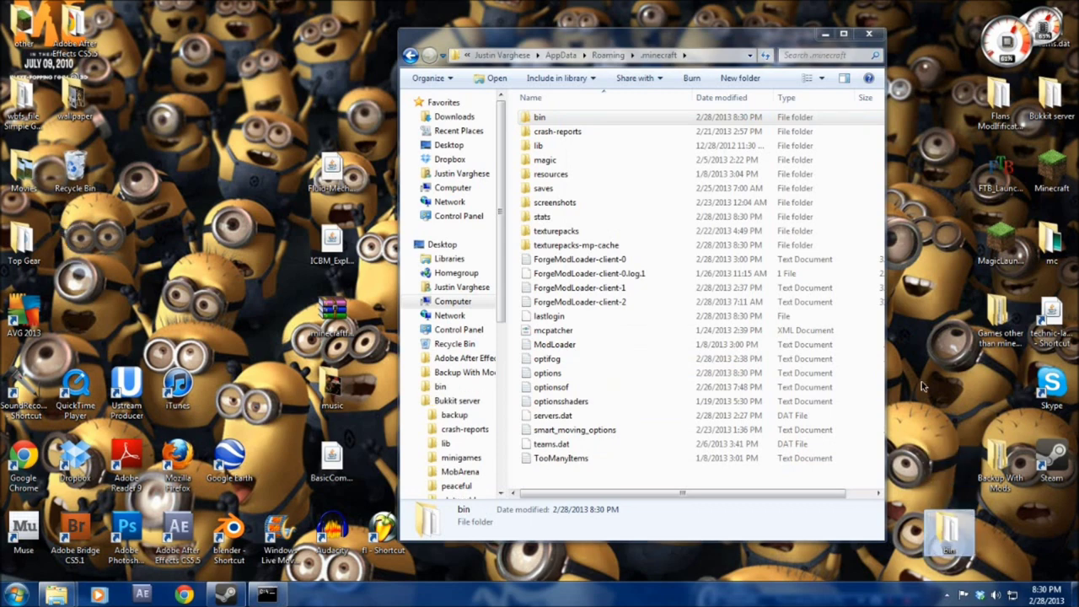
# Paste the copied folder into .minecraft's bin and open the bin folder.
pyautogui.moveTo(675, 35); pyautogui.dragTo(728, 19)
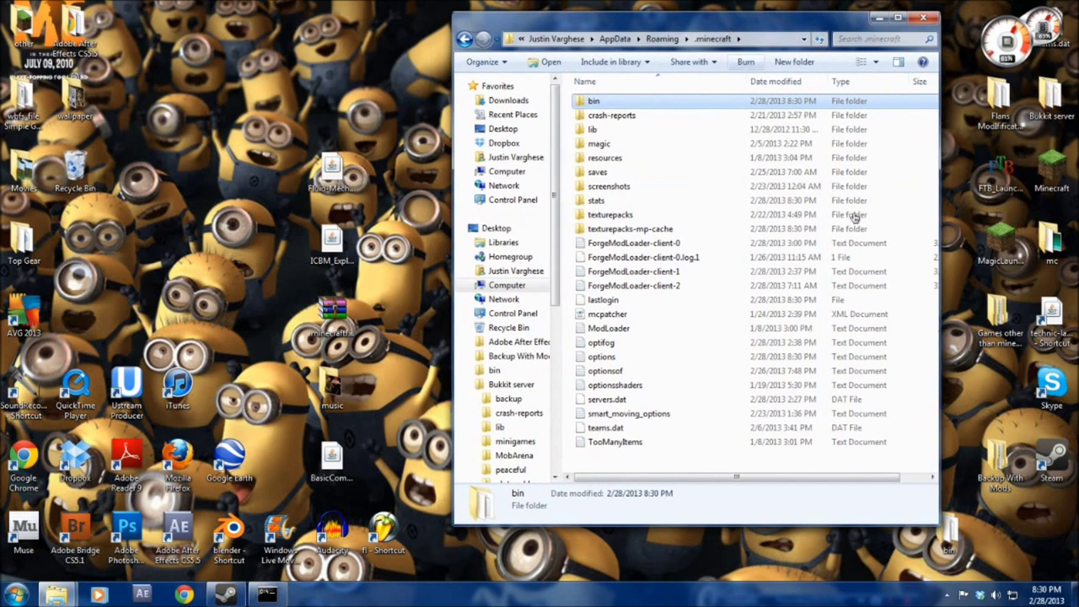
pyautogui.rightClick(938, 548)
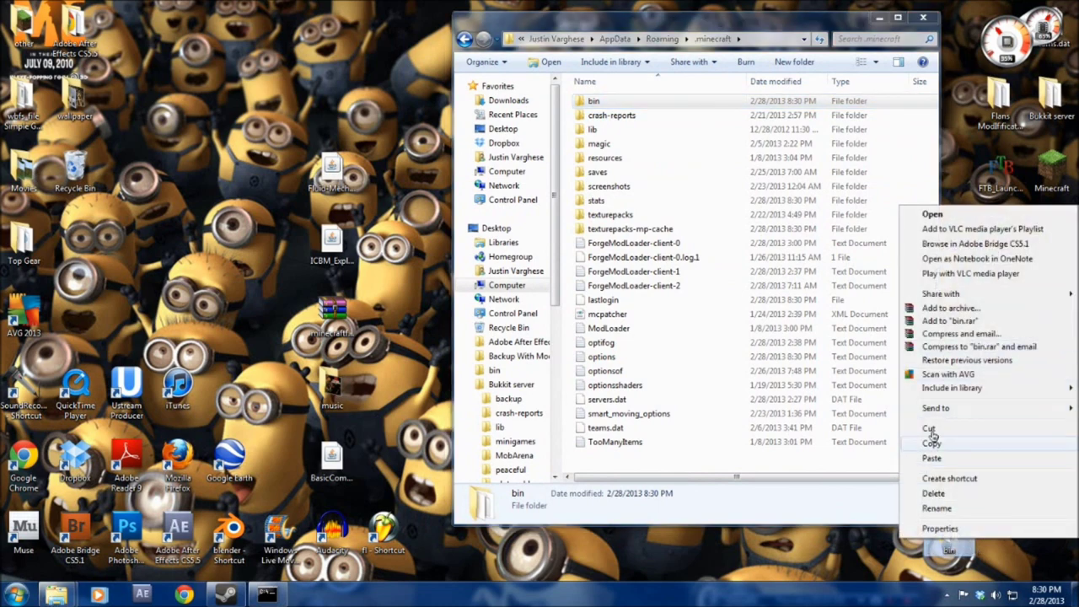
pyautogui.click(931, 433)
pyautogui.rightClick(583, 153)
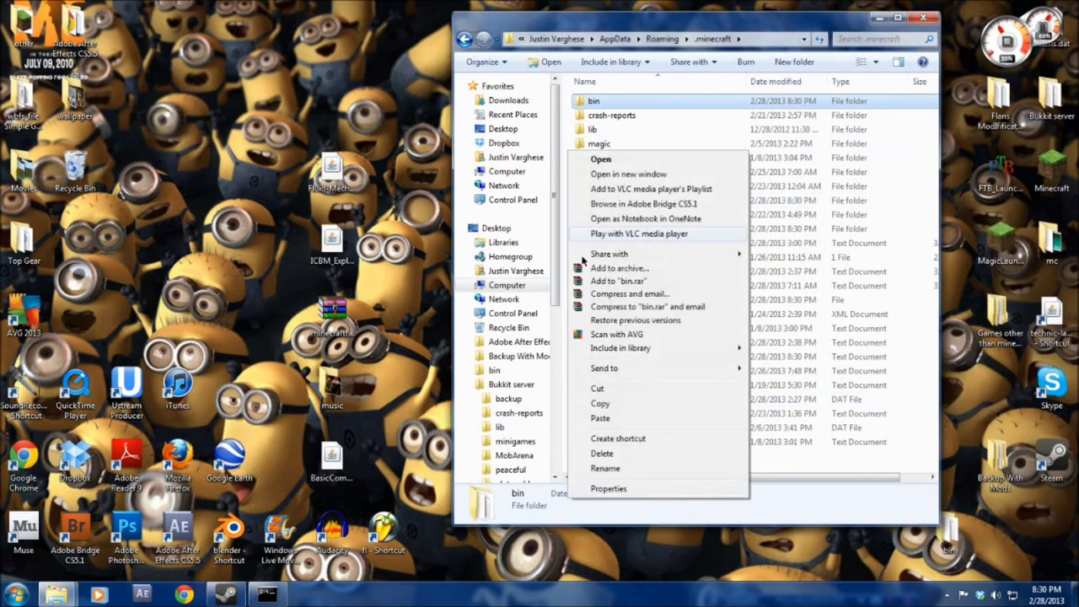
pyautogui.click(616, 419)
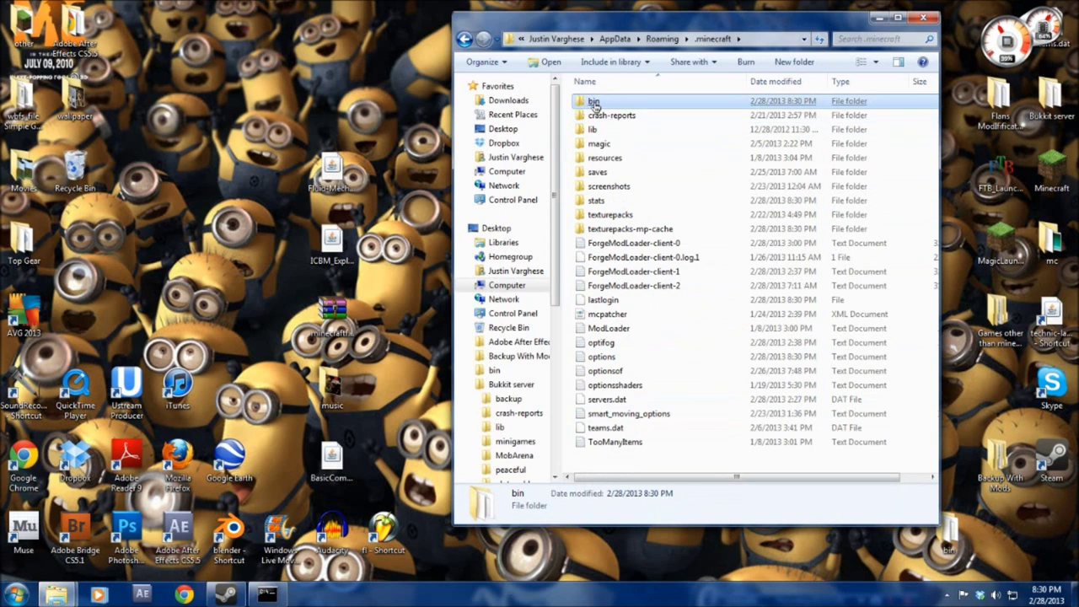
pyautogui.doubleClick(624, 101)
# Open minecraft.jar and the minecraftforge-universal zip in WinRAR, dismissing the licence reminders.
pyautogui.click(605, 187)
pyautogui.rightClick(605, 187)
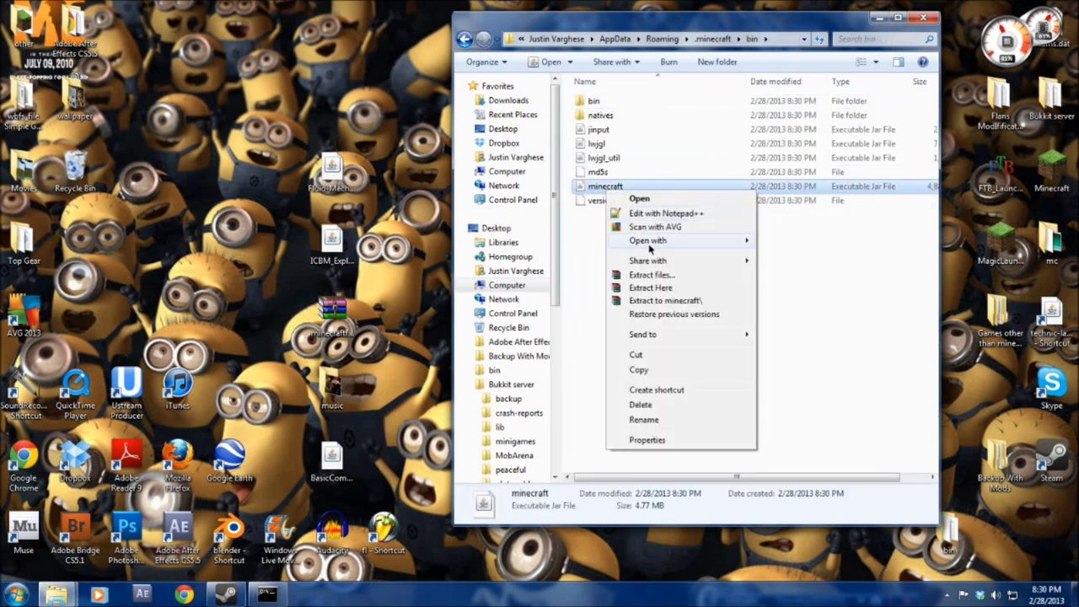
pyautogui.moveTo(656, 243)
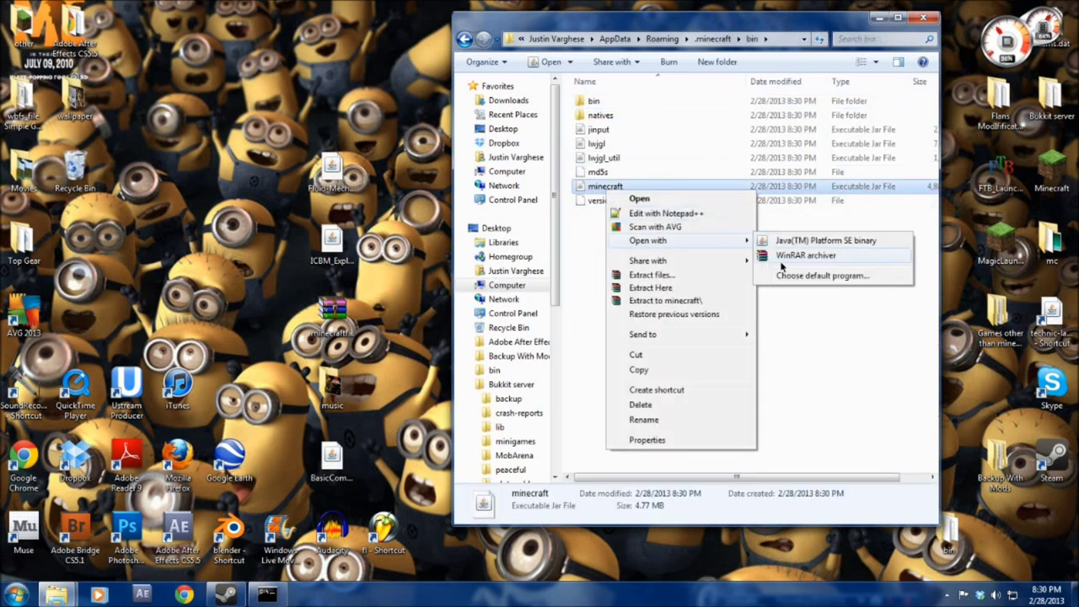
pyautogui.click(785, 256)
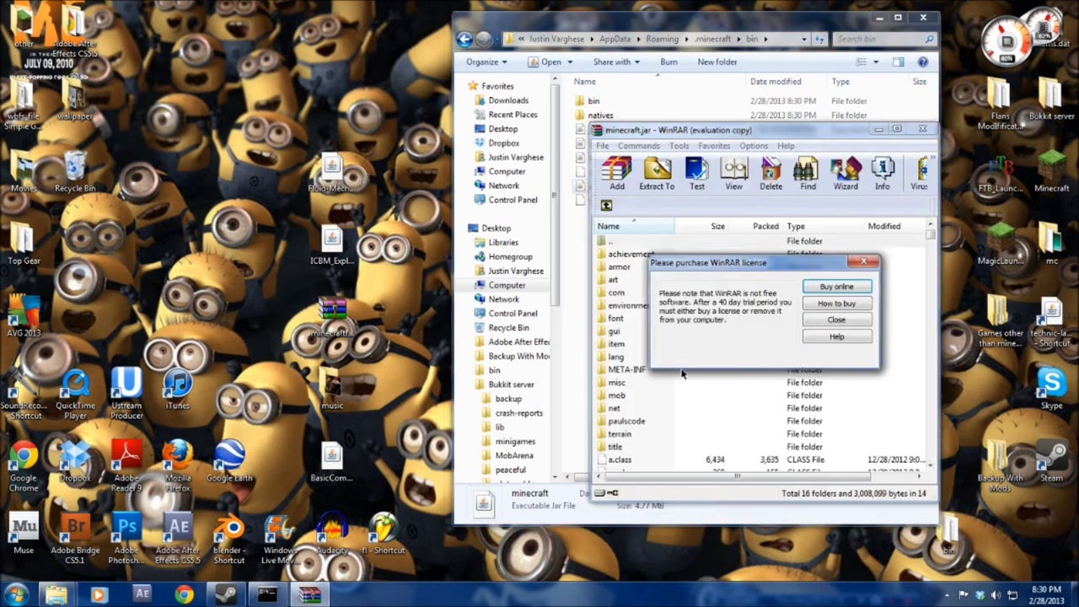
pyautogui.click(868, 261)
pyautogui.doubleClick(333, 323)
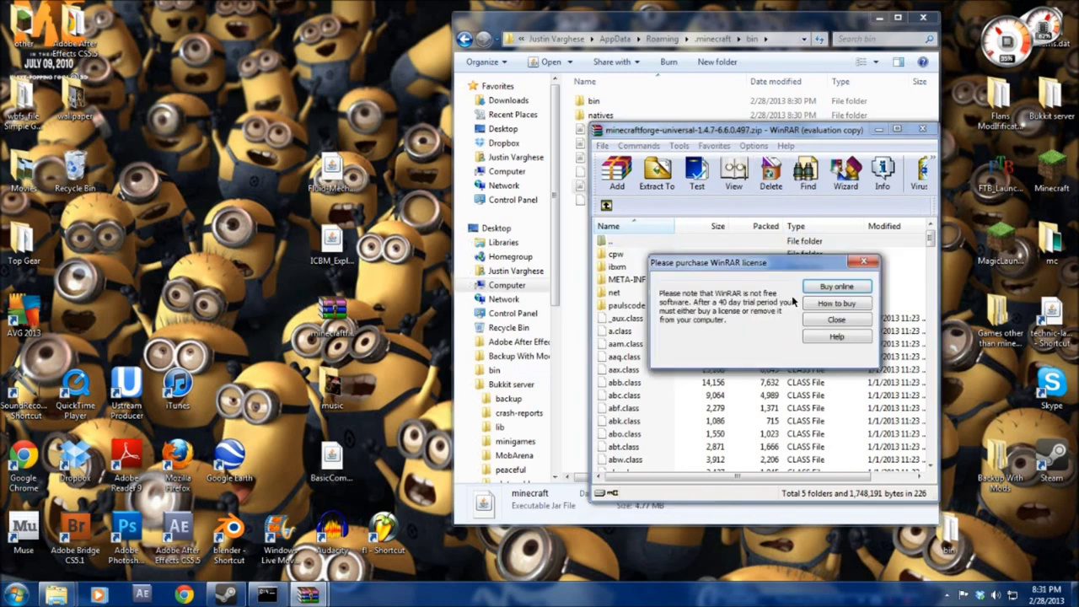
pyautogui.click(864, 264)
pyautogui.moveTo(806, 139); pyautogui.dragTo(393, 144)
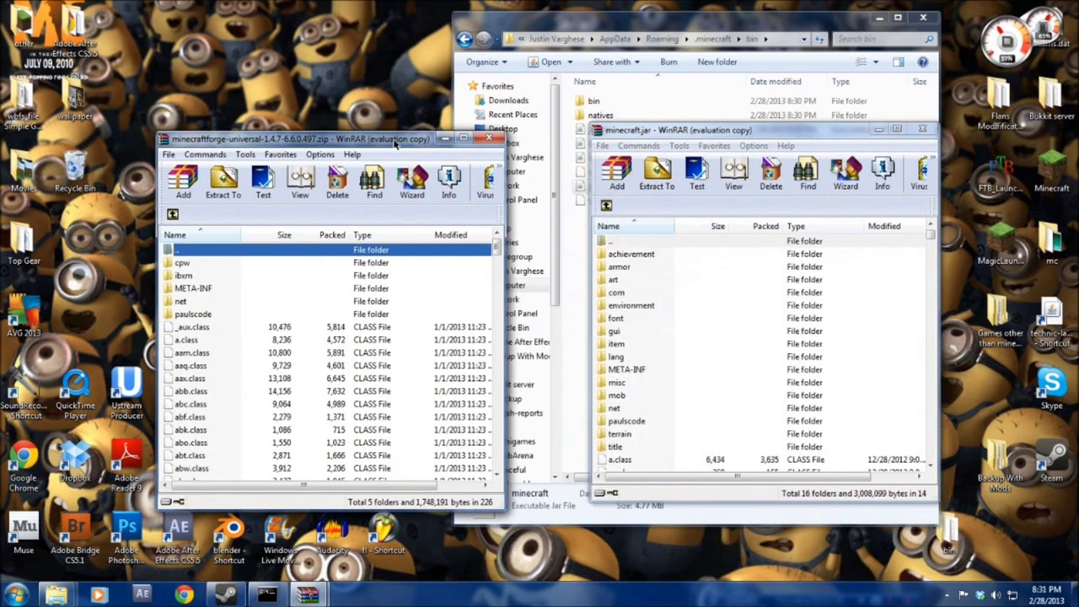
# Add every file from the Forge archive into minecraft.jar and close both WinRAR windows.
pyautogui.hotkey('ctrl', 'a')
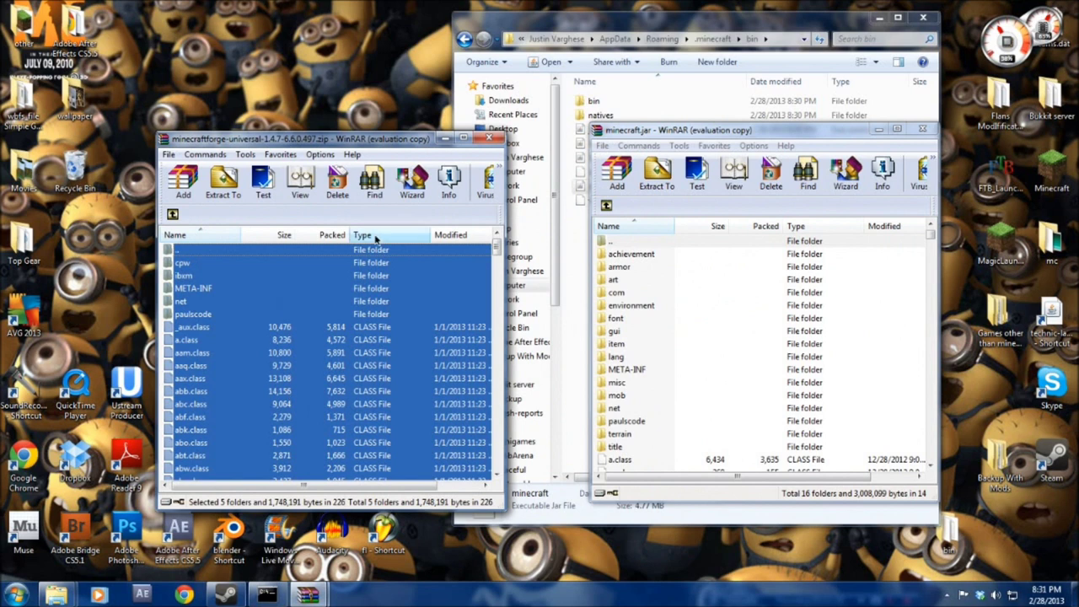
pyautogui.moveTo(385, 253)
pyautogui.mouseDown()
pyautogui.moveTo(407, 424)
pyautogui.moveTo(635, 428)
pyautogui.mouseUp()
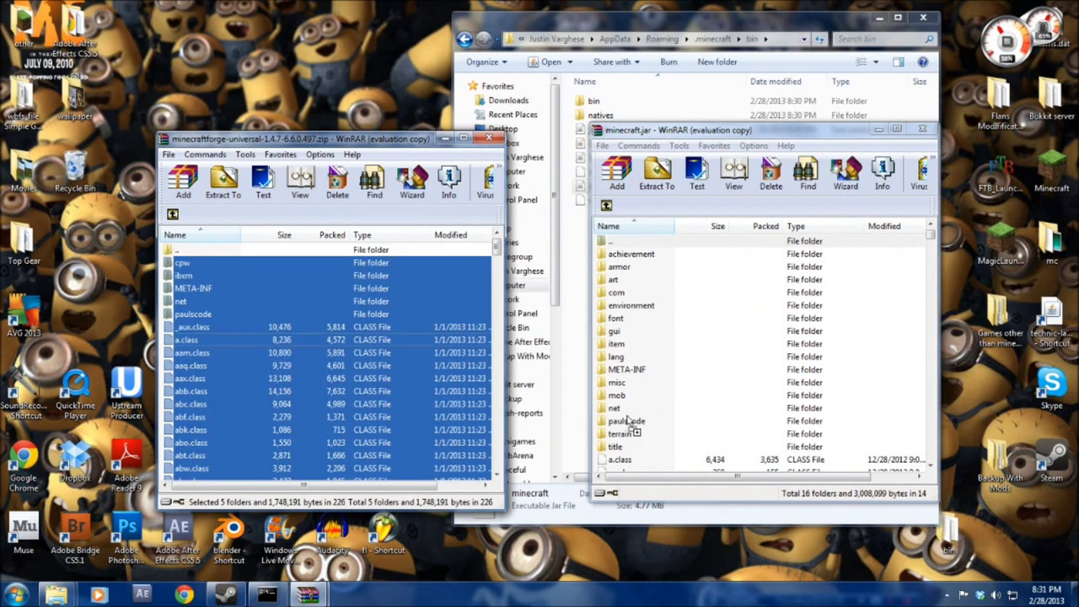
pyautogui.moveTo(694, 379); pyautogui.dragTo(694, 379)
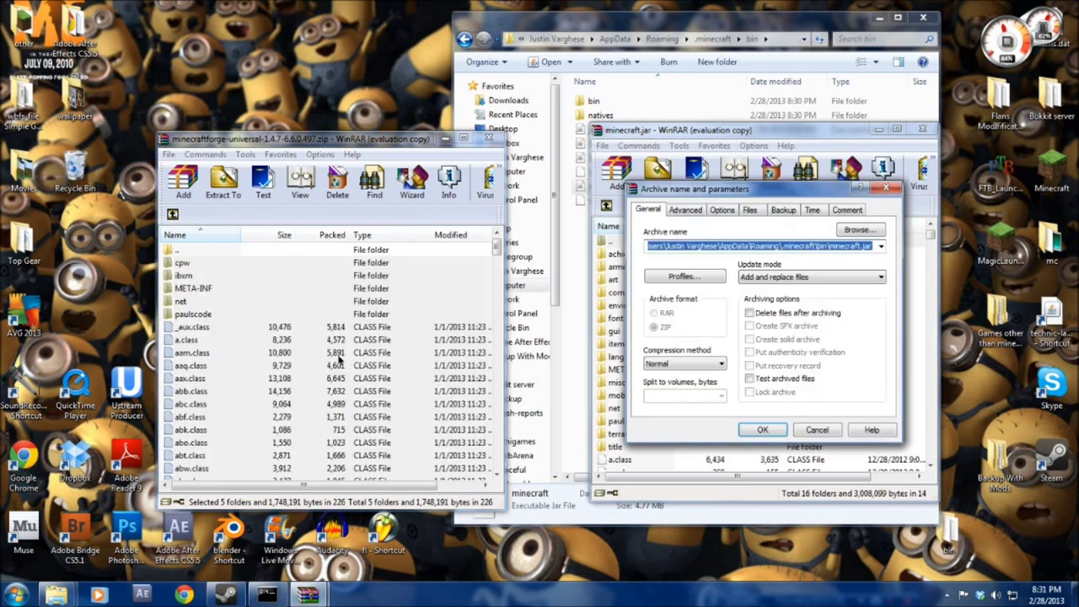
pyautogui.click(765, 430)
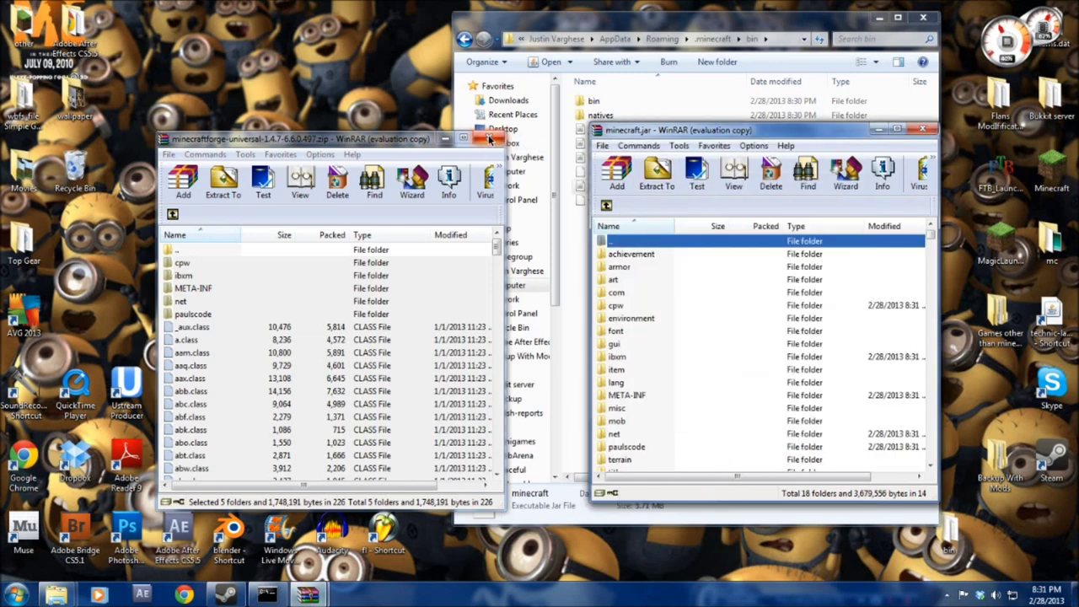
pyautogui.click(490, 139)
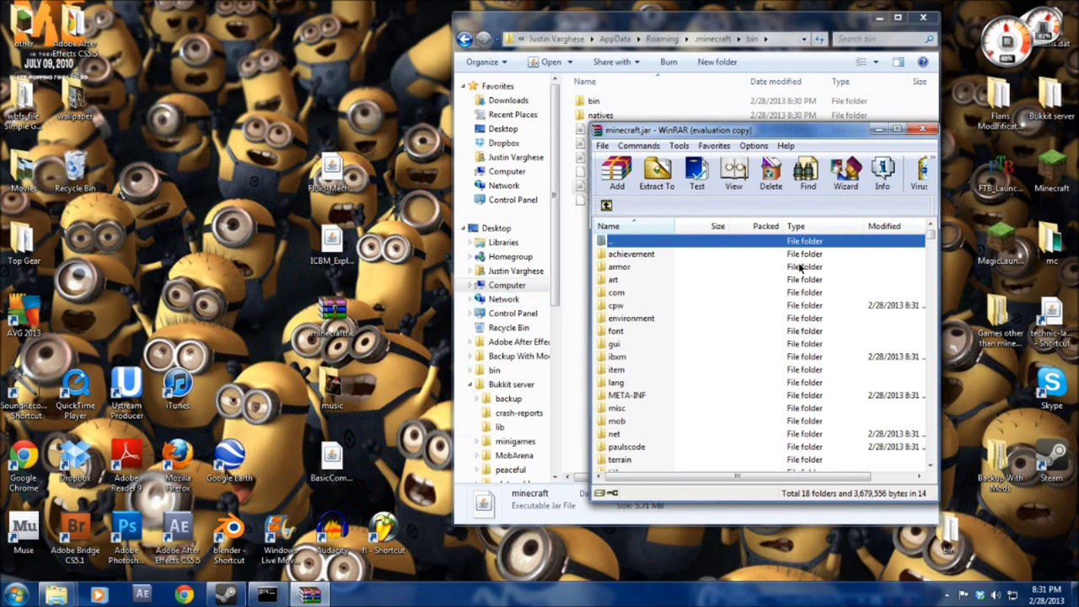
pyautogui.click(923, 129)
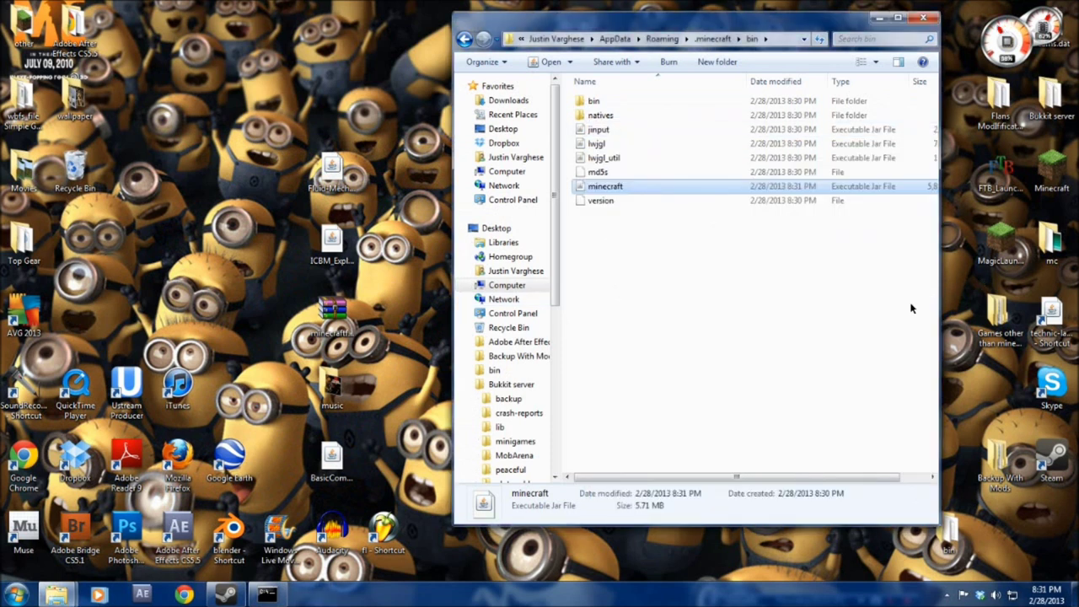
# Start Minecraft from the desktop, log in until the update finishes loading, then close the game window.
pyautogui.click(1067, 175)
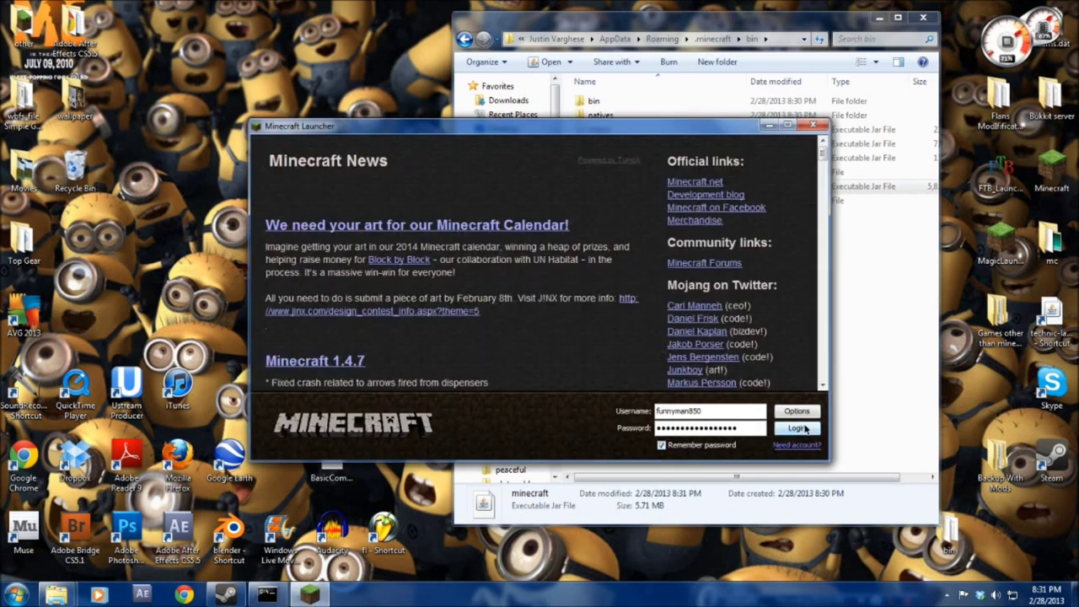
pyautogui.click(799, 428)
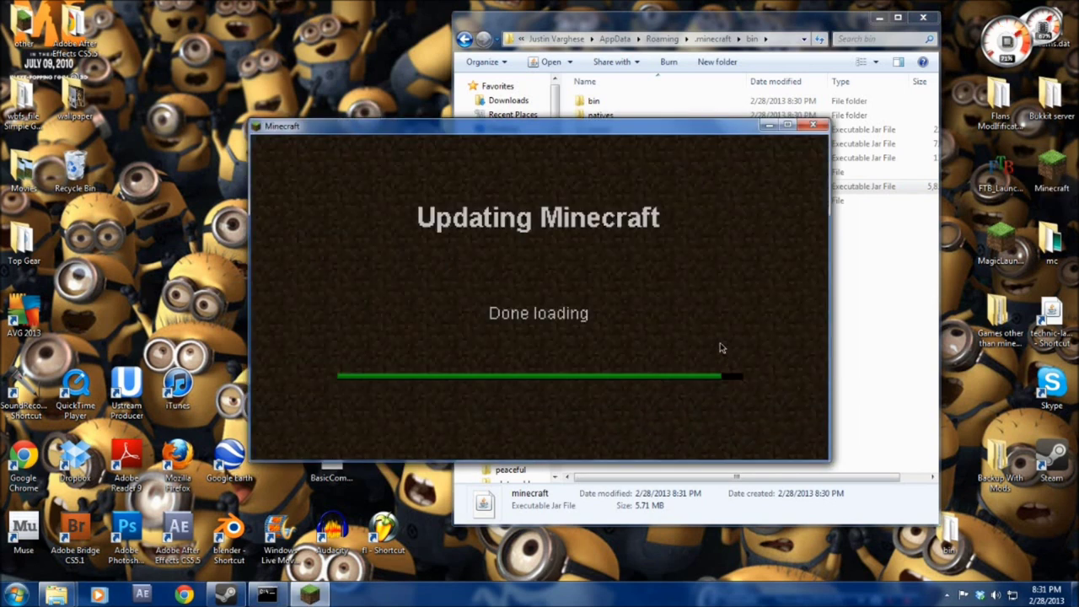
pyautogui.click(914, 460)
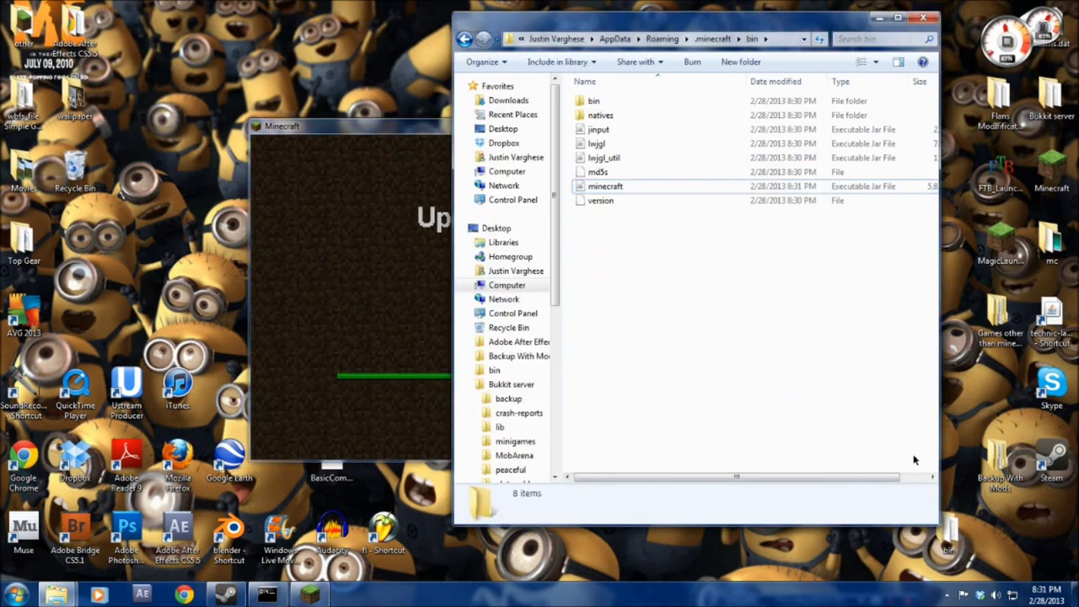
pyautogui.click(420, 129)
pyautogui.click(811, 125)
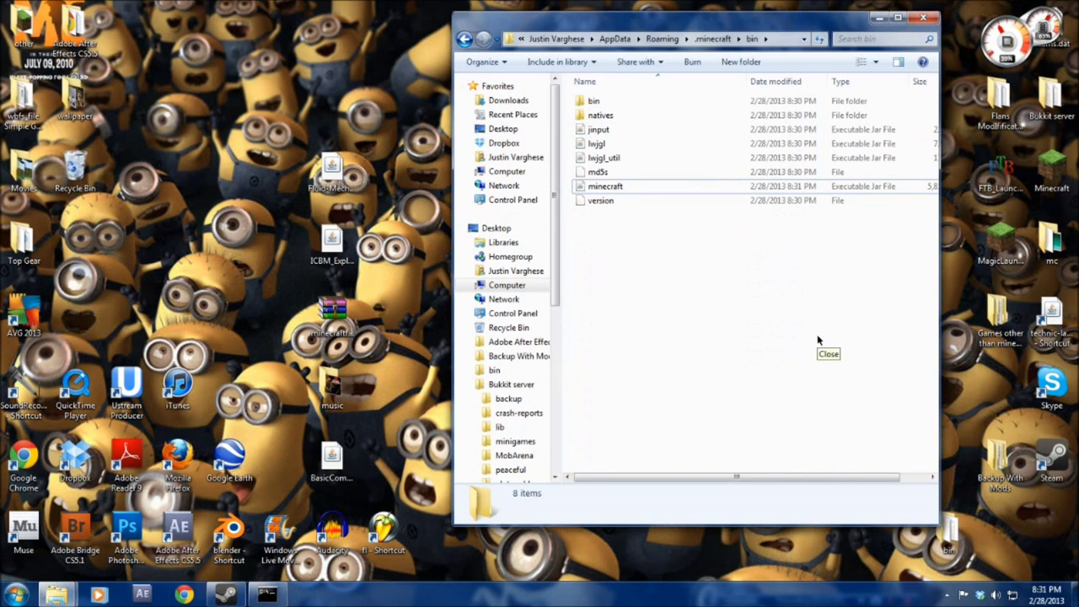
# Open minecraft.jar in WinRAR and dismiss the licence reminder.
pyautogui.click(604, 190)
pyautogui.rightClick(605, 190)
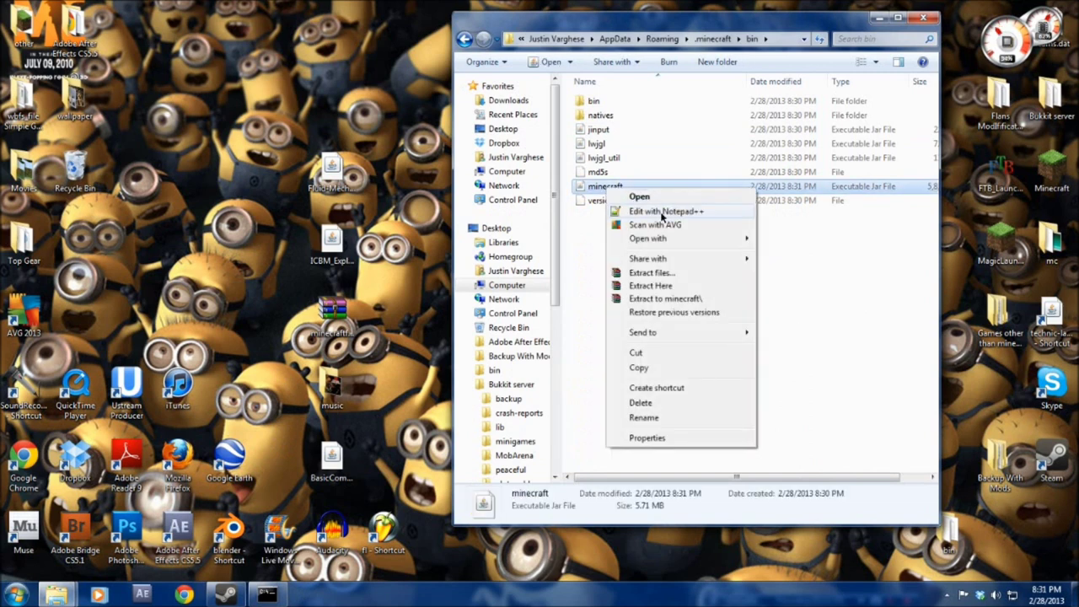
pyautogui.moveTo(680, 239)
pyautogui.click(810, 254)
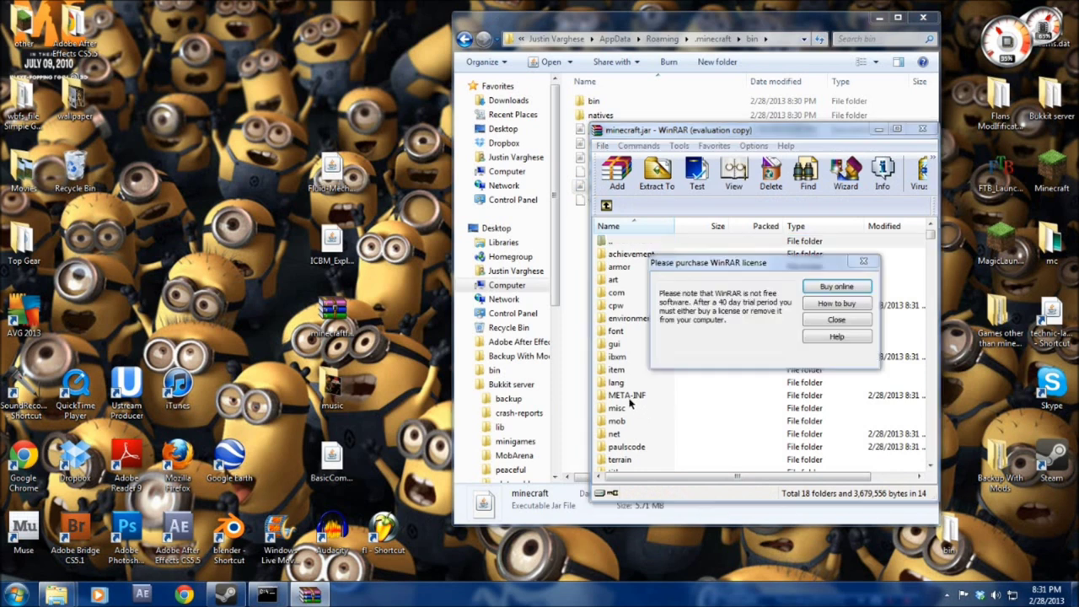
pyautogui.click(872, 263)
# Delete the META-INF folder from the archive, close WinRAR and return to .minecraft.
pyautogui.click(630, 397)
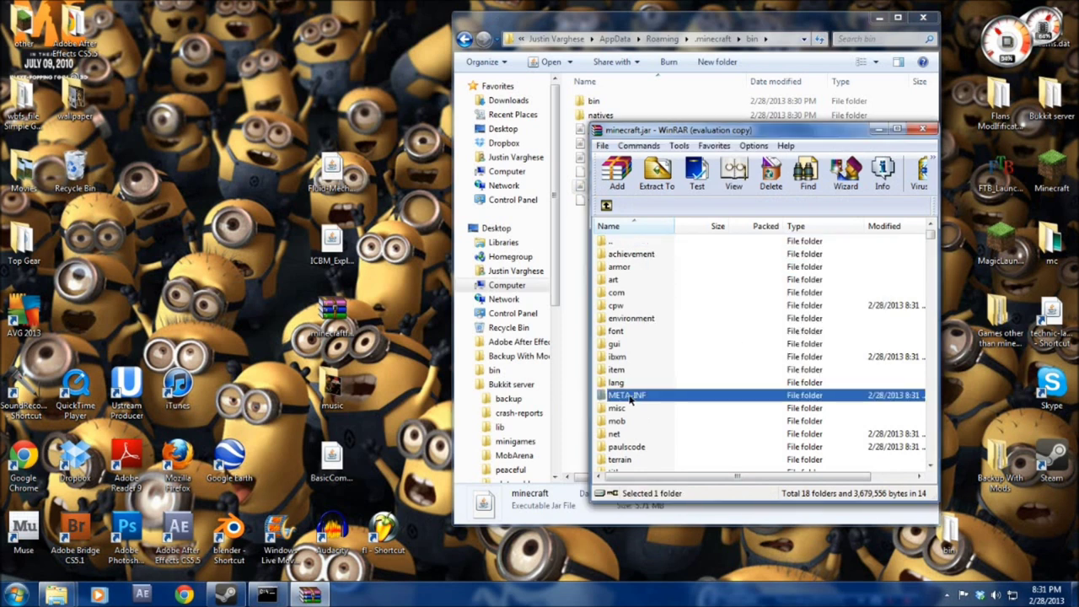
pyautogui.press('Delete')
pyautogui.click(576, 343)
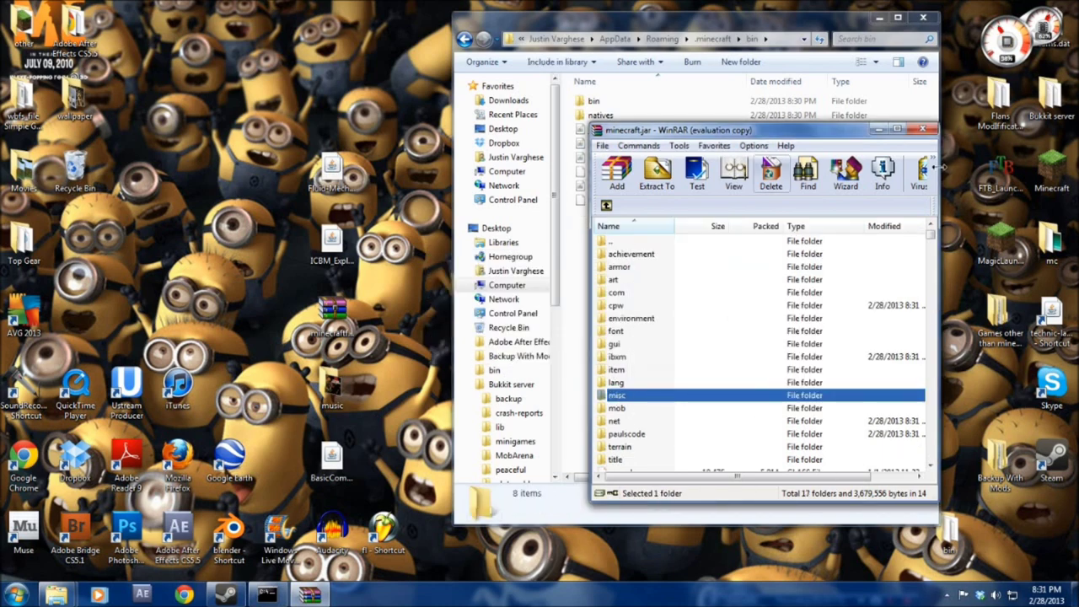
pyautogui.click(923, 129)
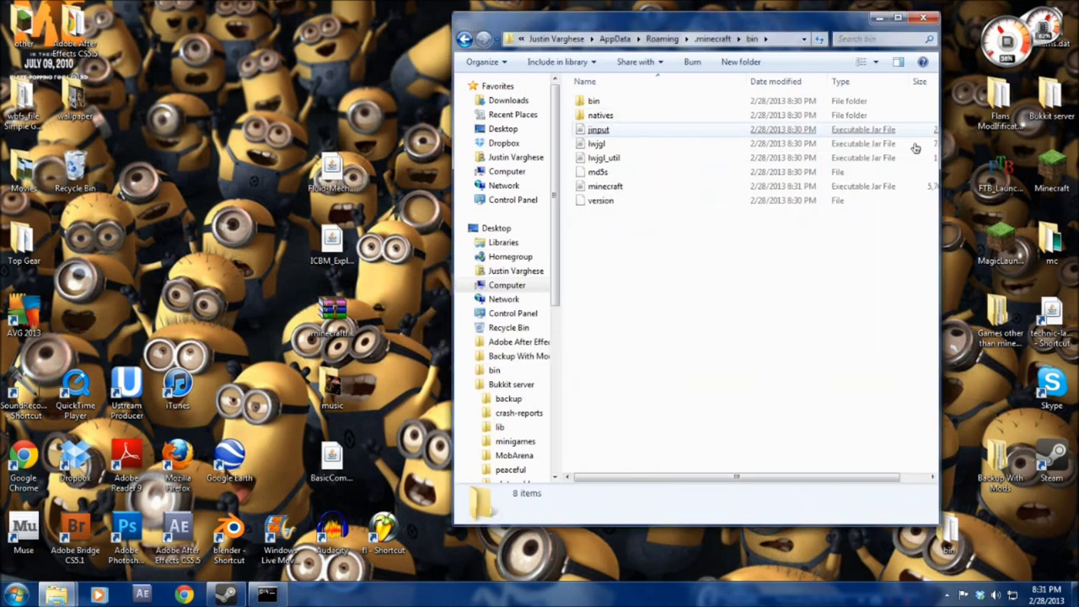
pyautogui.click(714, 38)
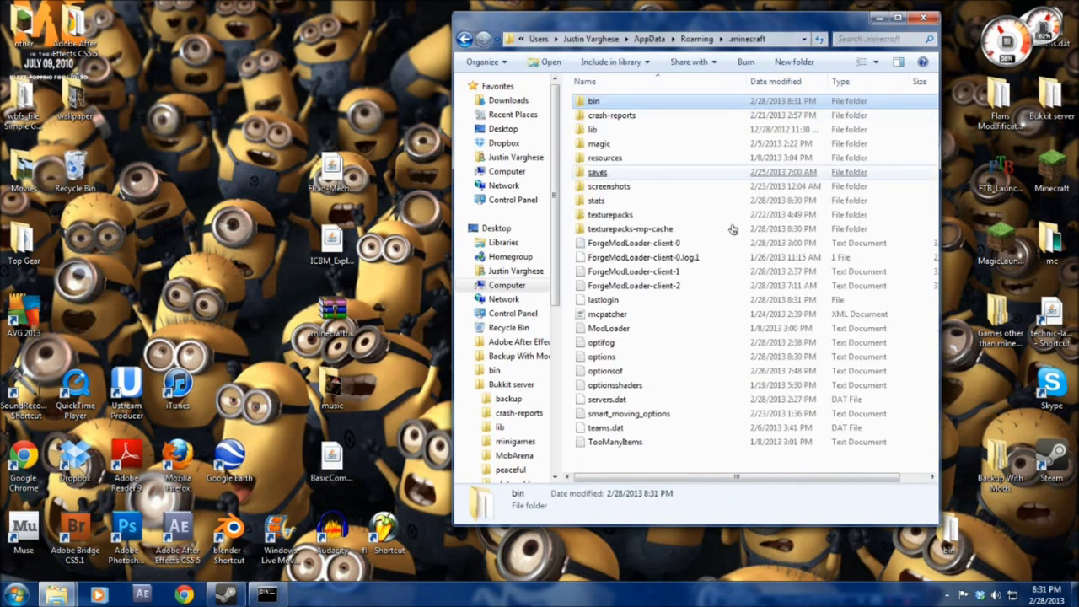
# Launch Minecraft 1.4.7, confirm the mod list shows Coder Pack, Forge Mod Loader and Forge, then quit.
pyautogui.click(1054, 172)
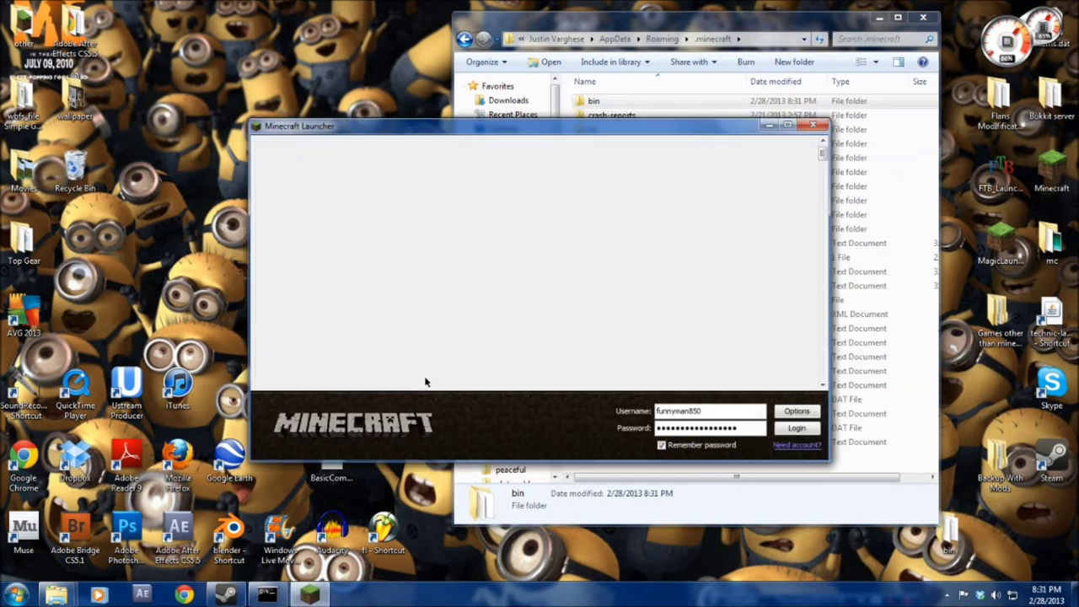
pyautogui.click(798, 429)
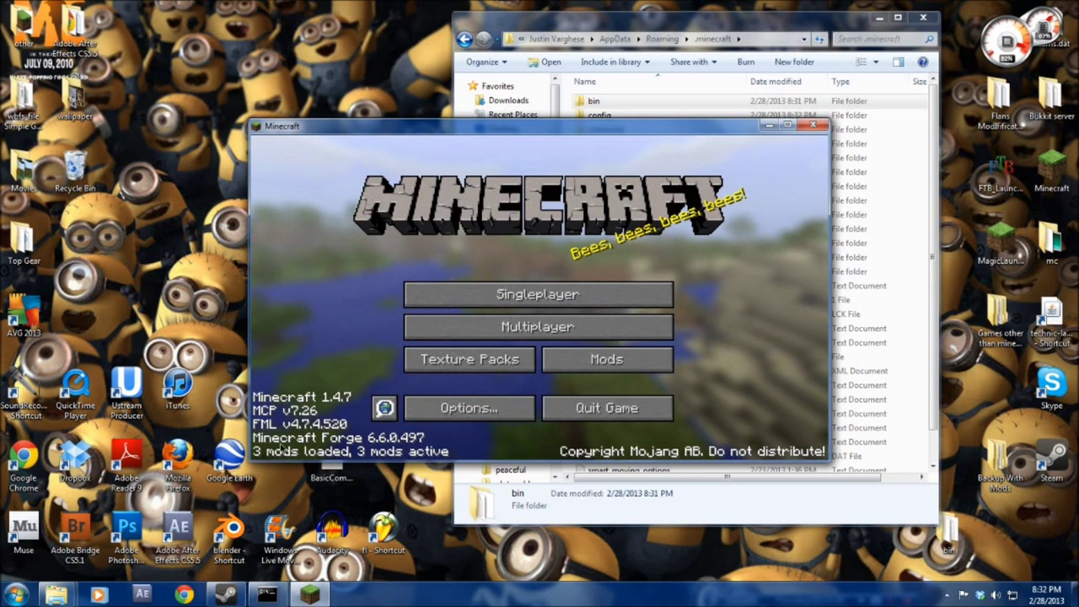
pyautogui.click(606, 359)
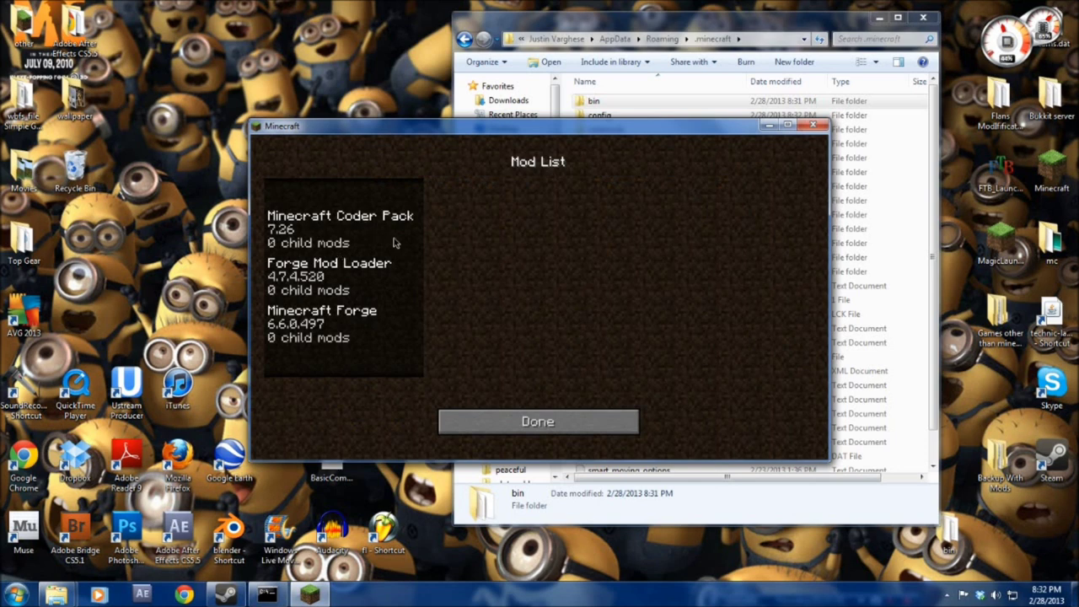
pyautogui.click(544, 422)
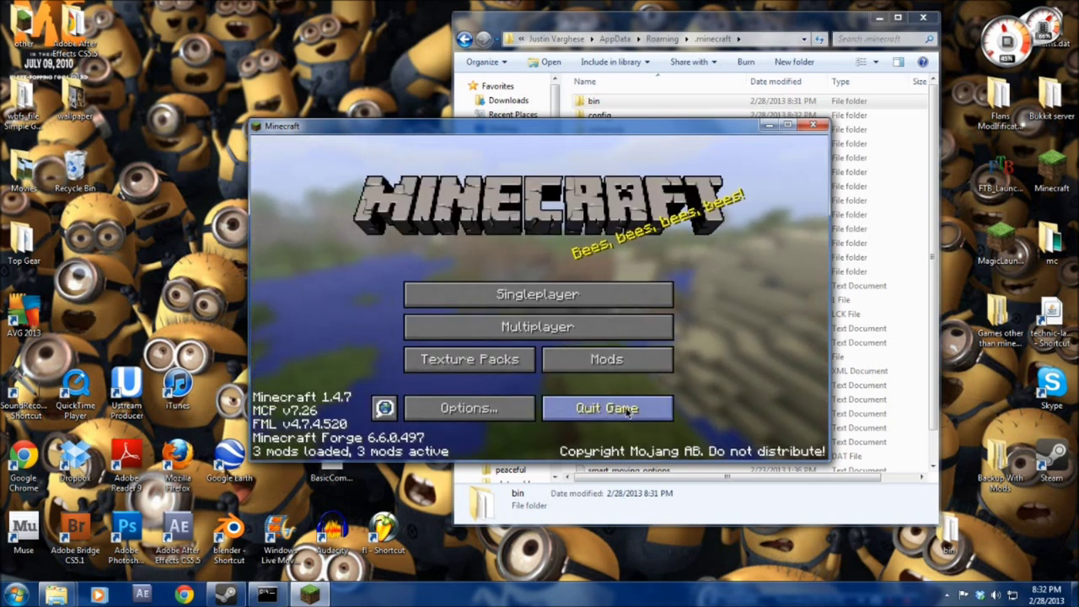
pyautogui.click(628, 410)
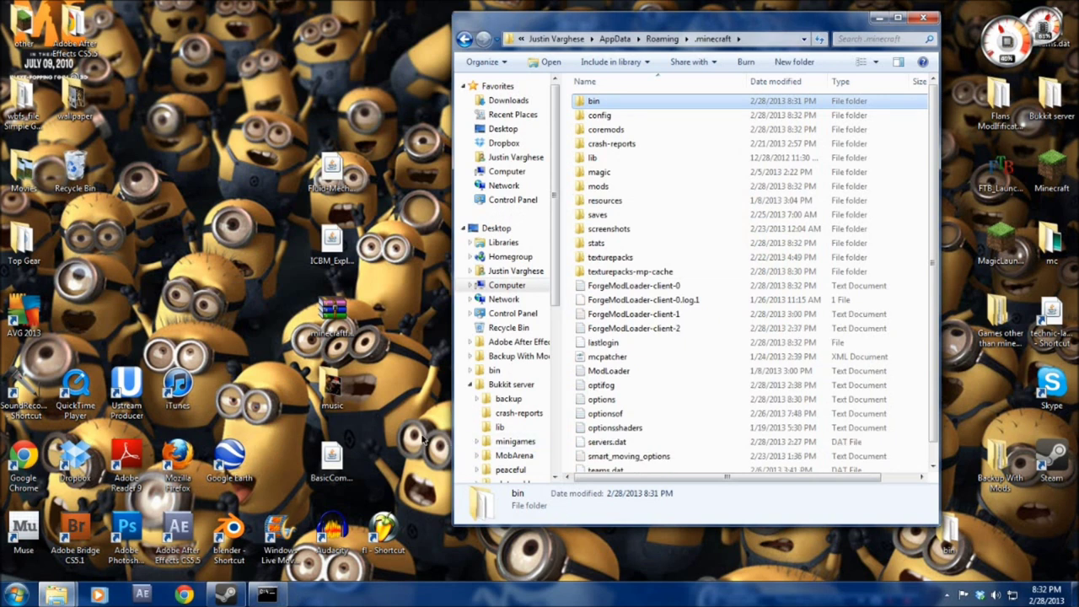
# Move the desktop music folder into Downloads.
pyautogui.click(337, 388)
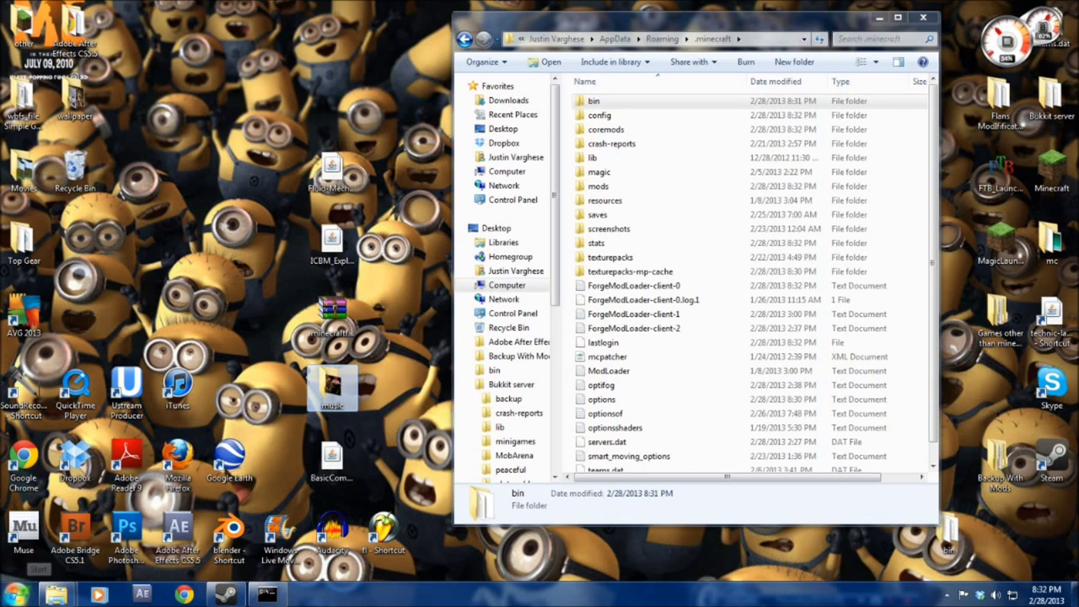
pyautogui.click(16, 595)
pyautogui.click(212, 349)
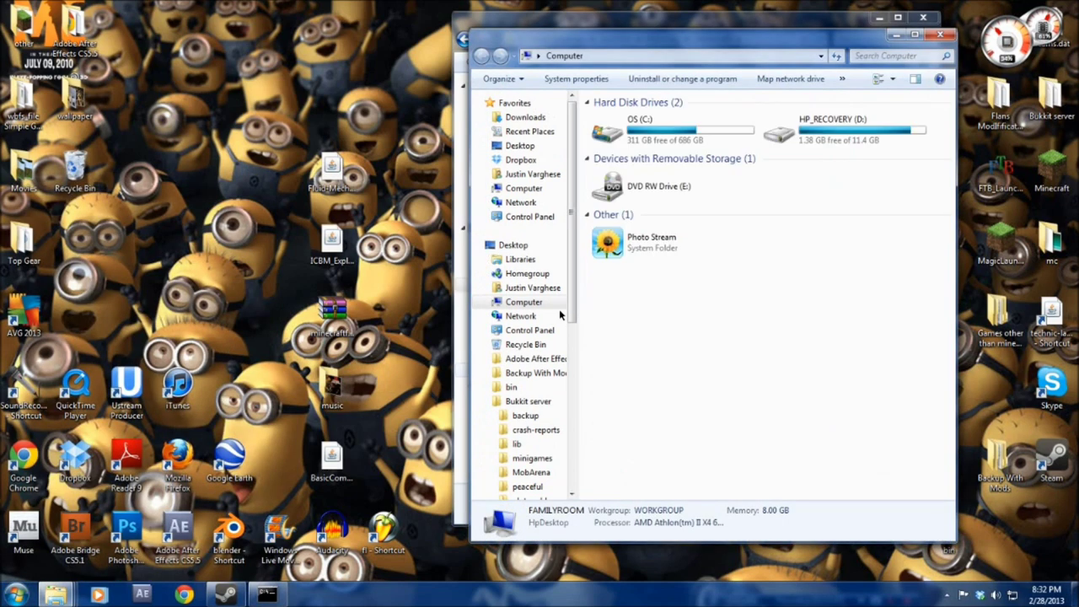
pyautogui.click(525, 118)
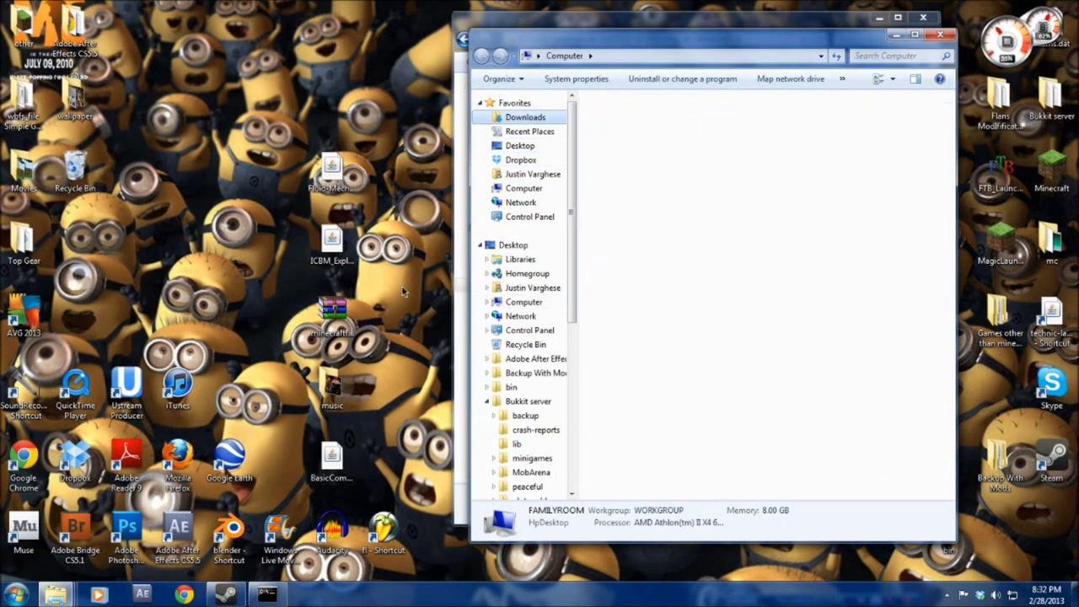
pyautogui.moveTo(332, 388)
pyautogui.mouseDown()
pyautogui.moveTo(612, 295)
pyautogui.moveTo(586, 282)
pyautogui.mouseUp()
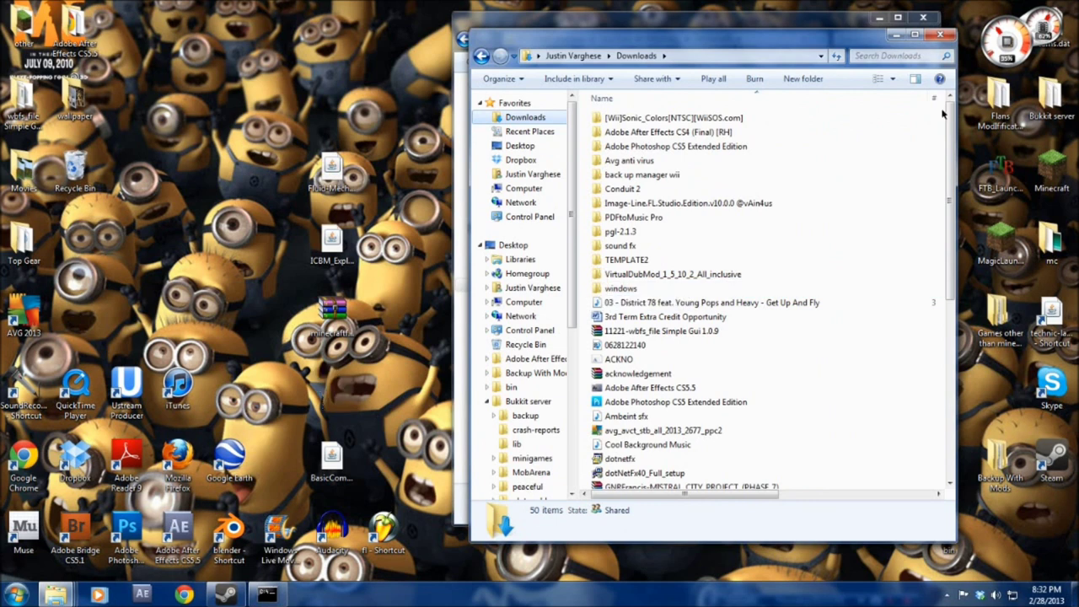
pyautogui.click(941, 34)
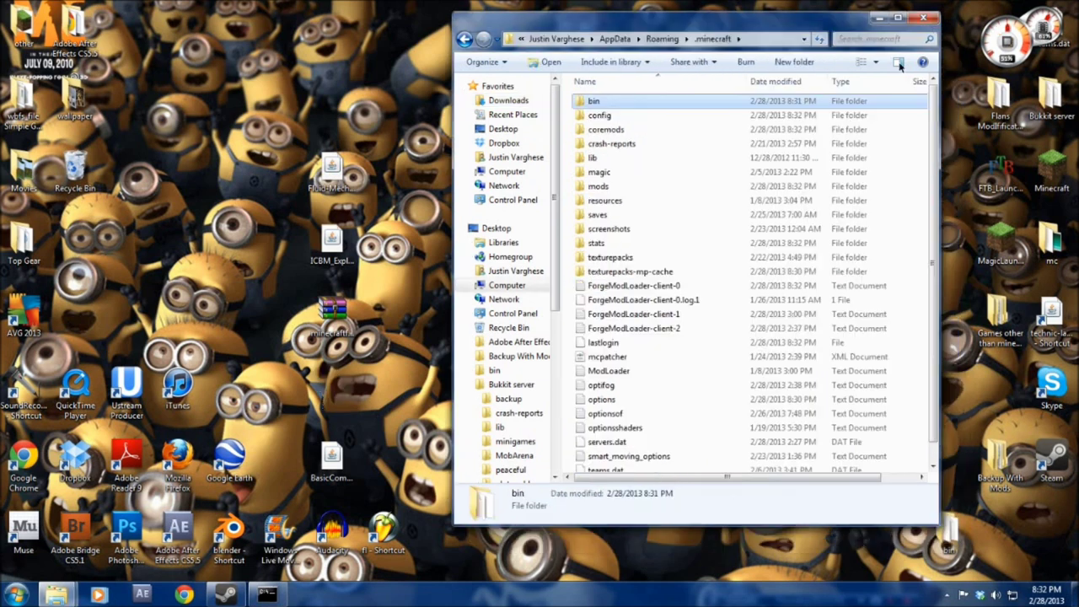
# Open the mods folder inside .minecraft.
pyautogui.click(572, 245)
pyautogui.click(564, 247)
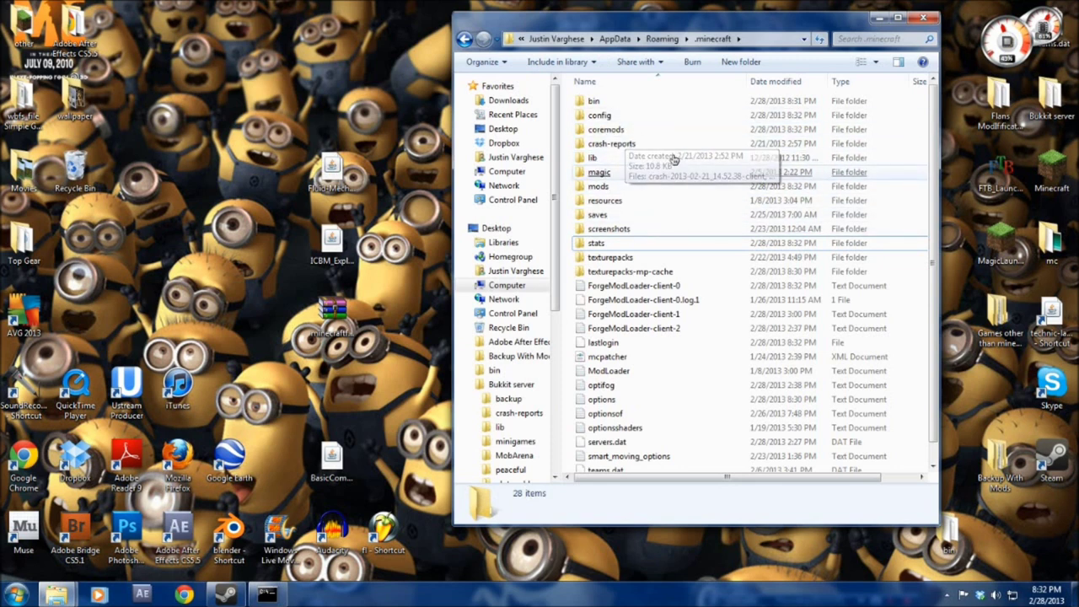
pyautogui.click(625, 120)
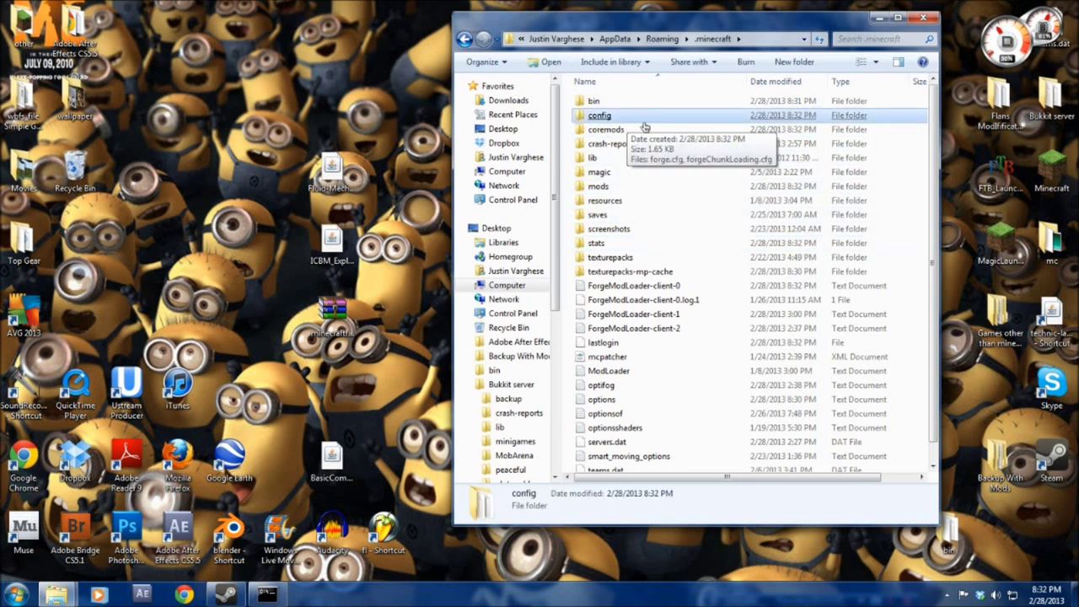
pyautogui.click(619, 129)
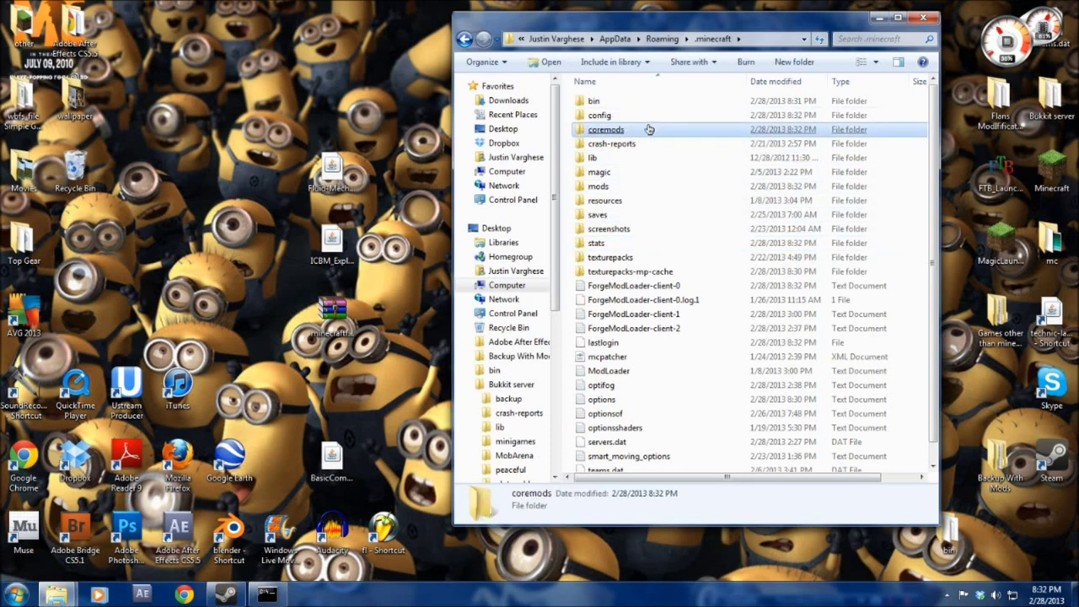
pyautogui.click(619, 189)
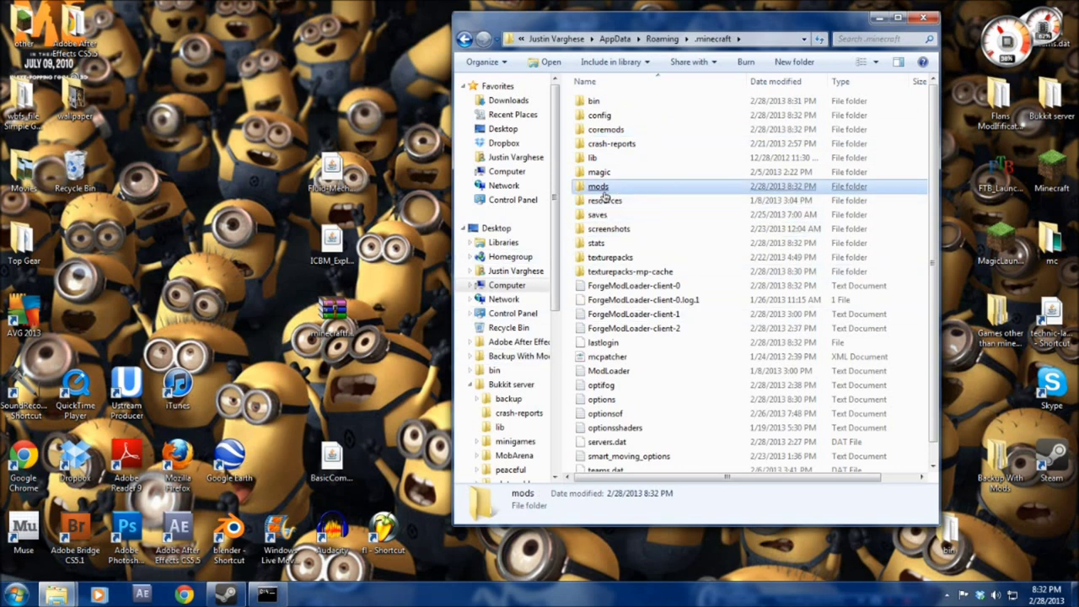
pyautogui.doubleClick(610, 189)
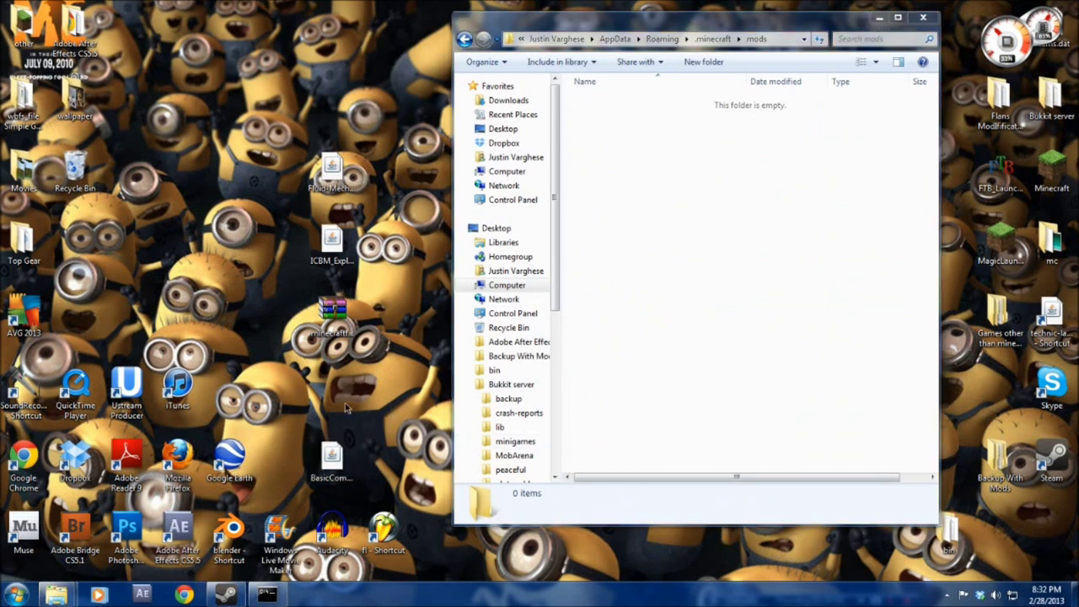
# Move the BasicComponents, ICBM_Explosion and Fluid-Mechanics jars into mods, then return to .minecraft.
pyautogui.click(332, 458)
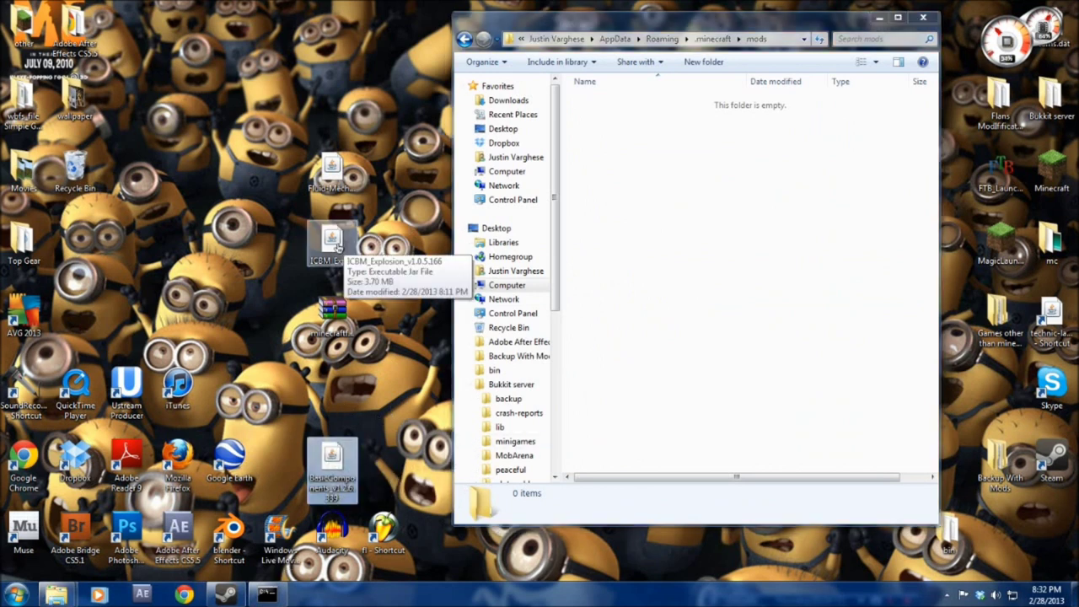
pyautogui.keyDown('ctrl'); pyautogui.click(333, 240); pyautogui.keyUp('ctrl')
pyautogui.keyDown('ctrl'); pyautogui.click(332, 169); pyautogui.keyUp('ctrl')
pyautogui.moveTo(331, 168)
pyautogui.mouseDown()
pyautogui.moveTo(714, 251)
pyautogui.moveTo(751, 357)
pyautogui.mouseUp()
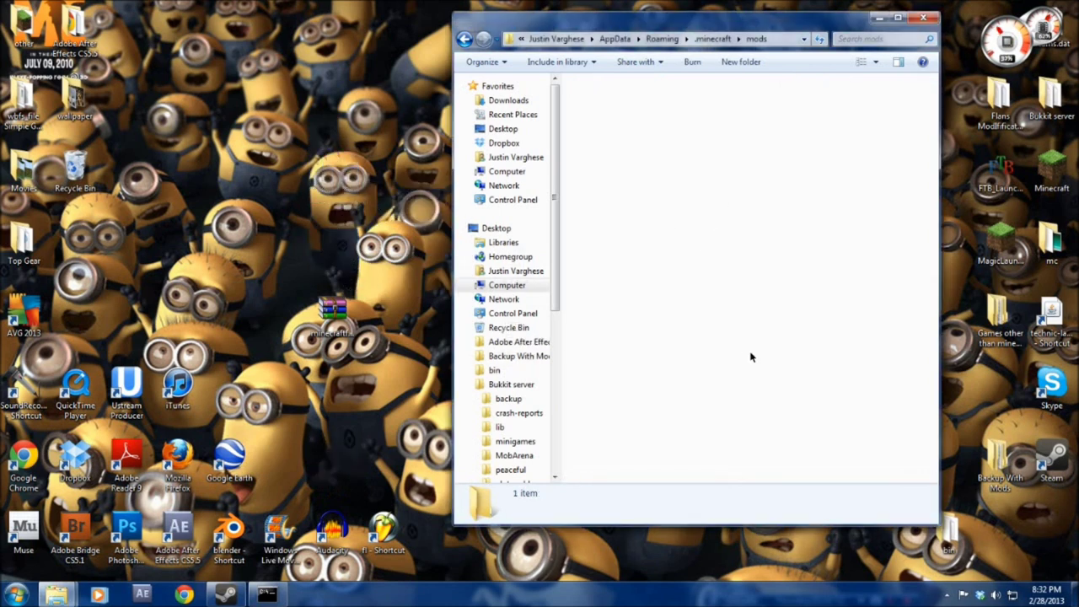
pyautogui.click(715, 39)
# Launch the modded game, confirm six mods including Basic Components, Fluid_Mechanics and ICBMExplosion, then open Singleplayer.
pyautogui.click(1052, 168)
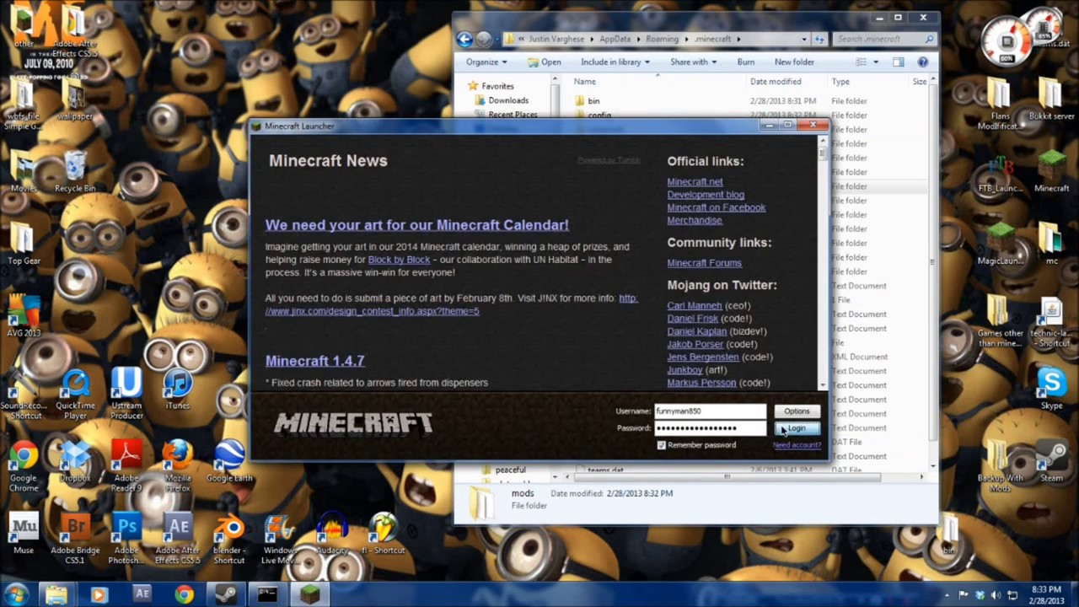
pyautogui.click(782, 430)
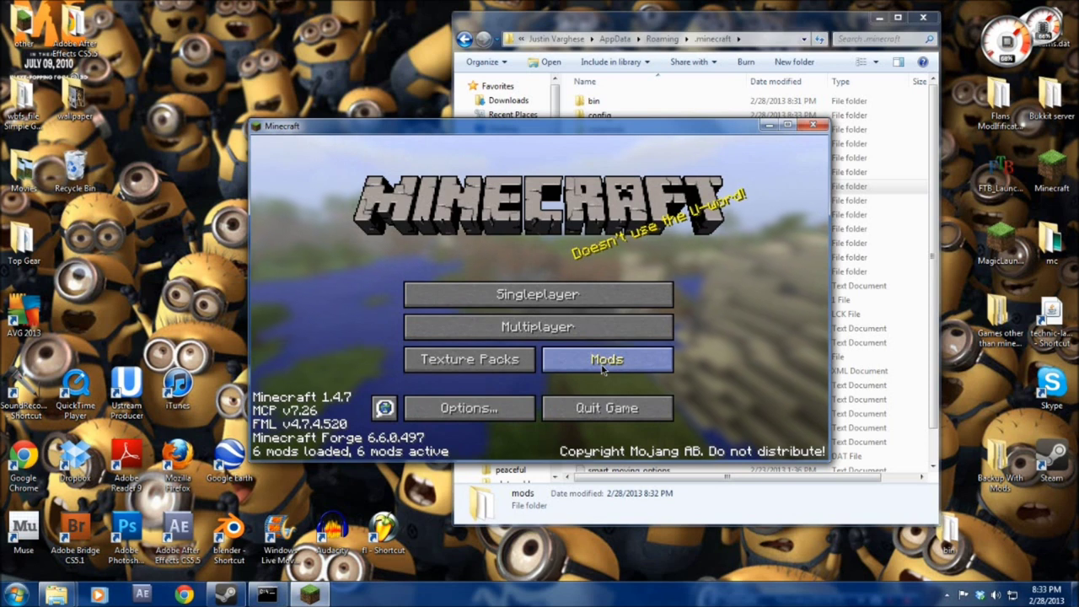
pyautogui.click(602, 364)
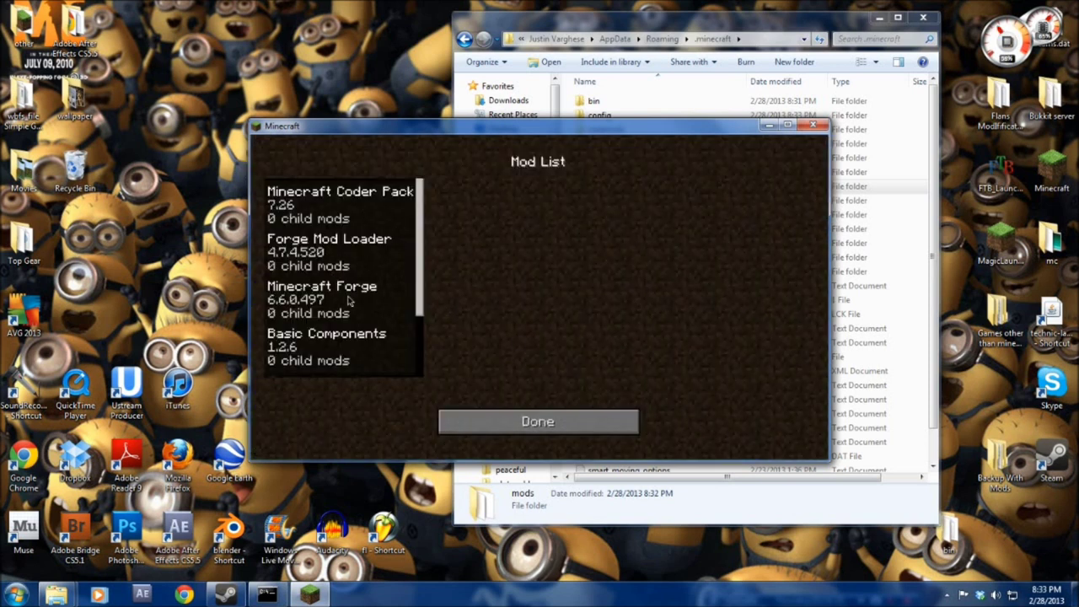
pyautogui.scroll(-1, 346, 355)
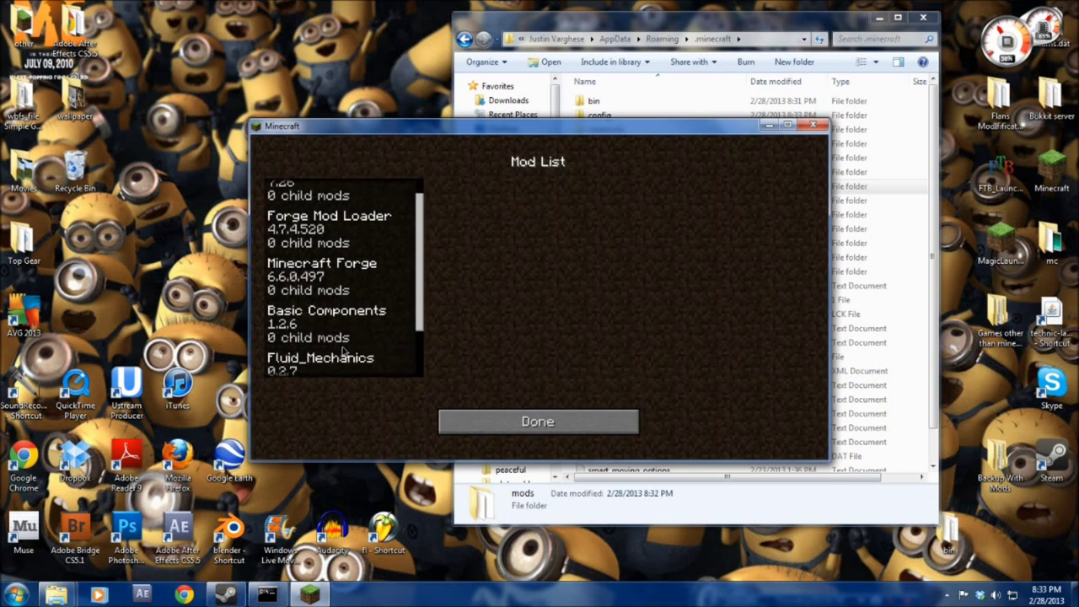
pyautogui.scroll(-1, 344, 351)
pyautogui.scroll(-2, 347, 355)
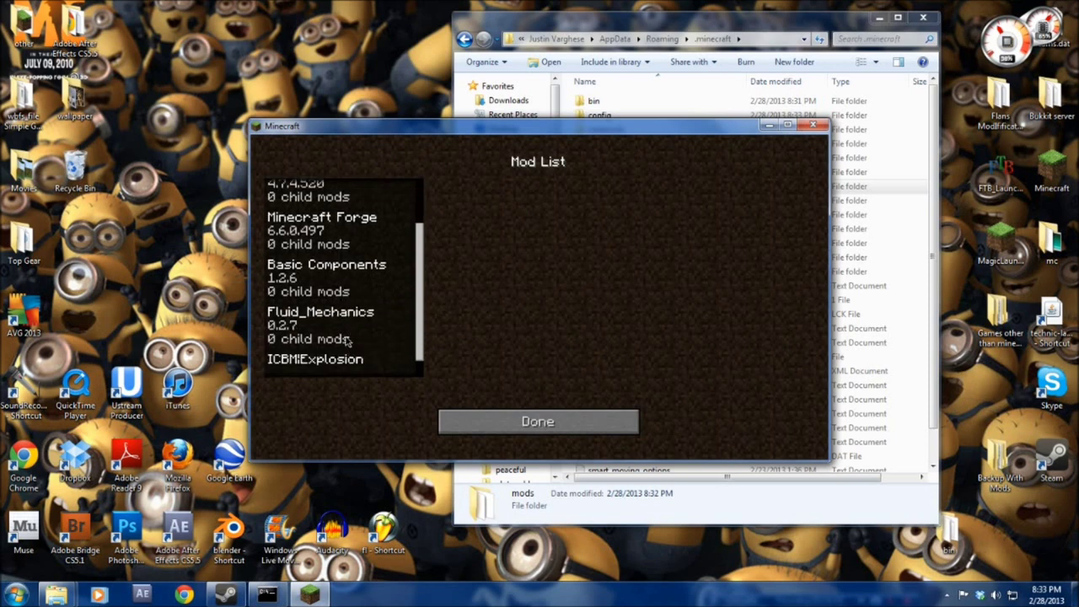
pyautogui.click(506, 421)
pyautogui.click(538, 294)
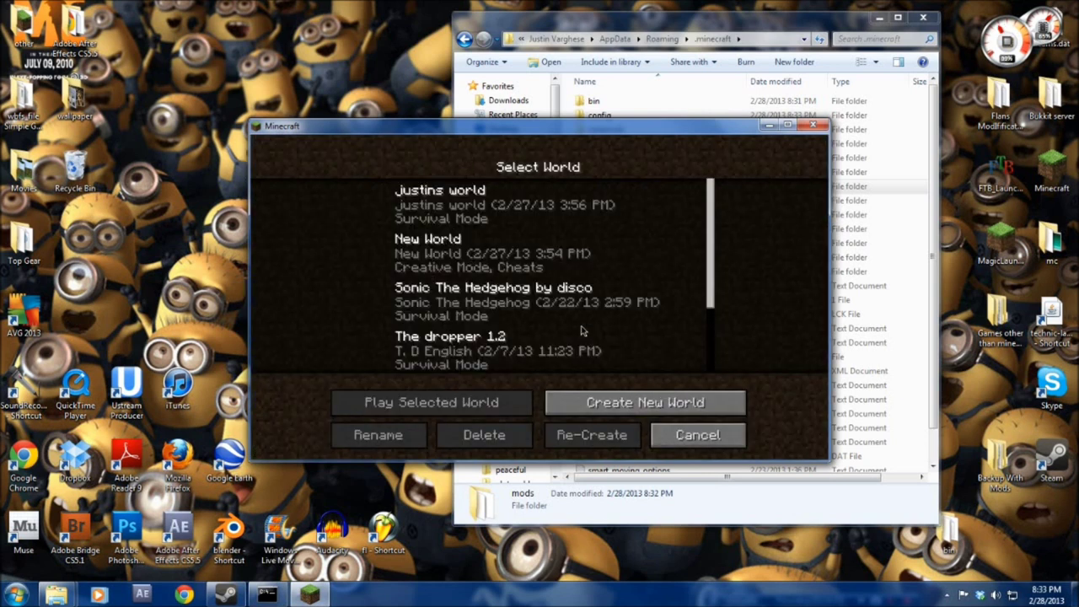
# Create a world named New World with game mode set to Creative and enter it.
pyautogui.scroll(-4, 582, 331)
pyautogui.scroll(3, 542, 360)
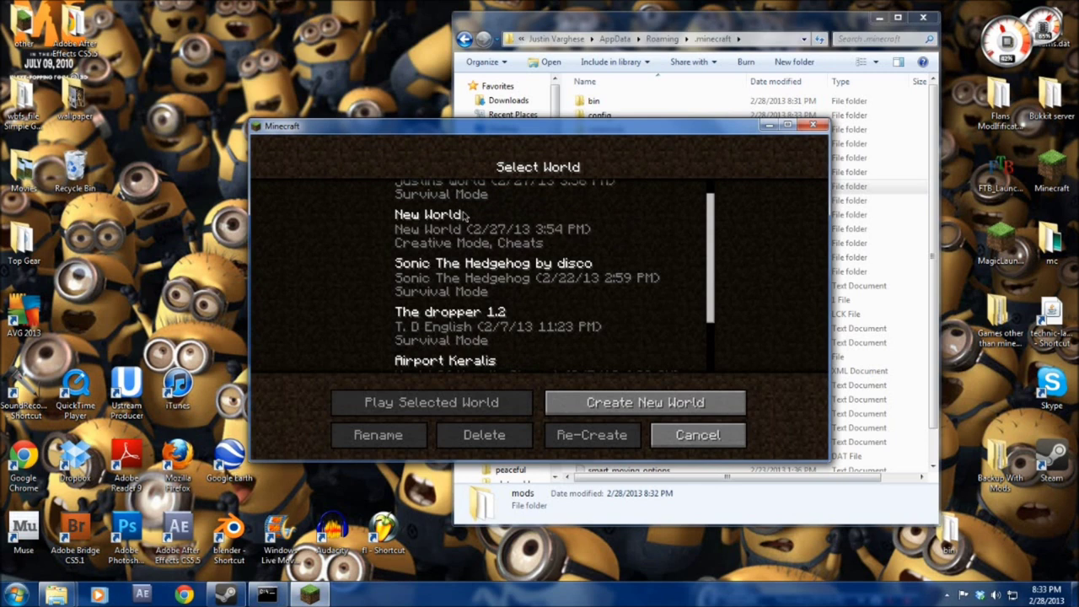
pyautogui.scroll(1, 463, 217)
pyautogui.click(608, 399)
pyautogui.click(557, 309)
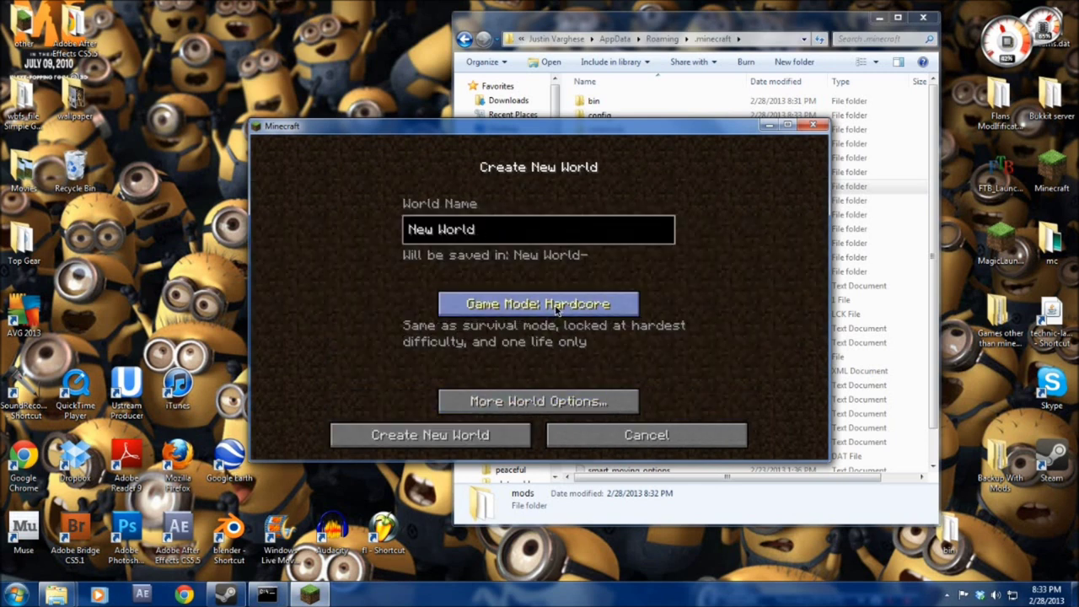
pyautogui.click(557, 309)
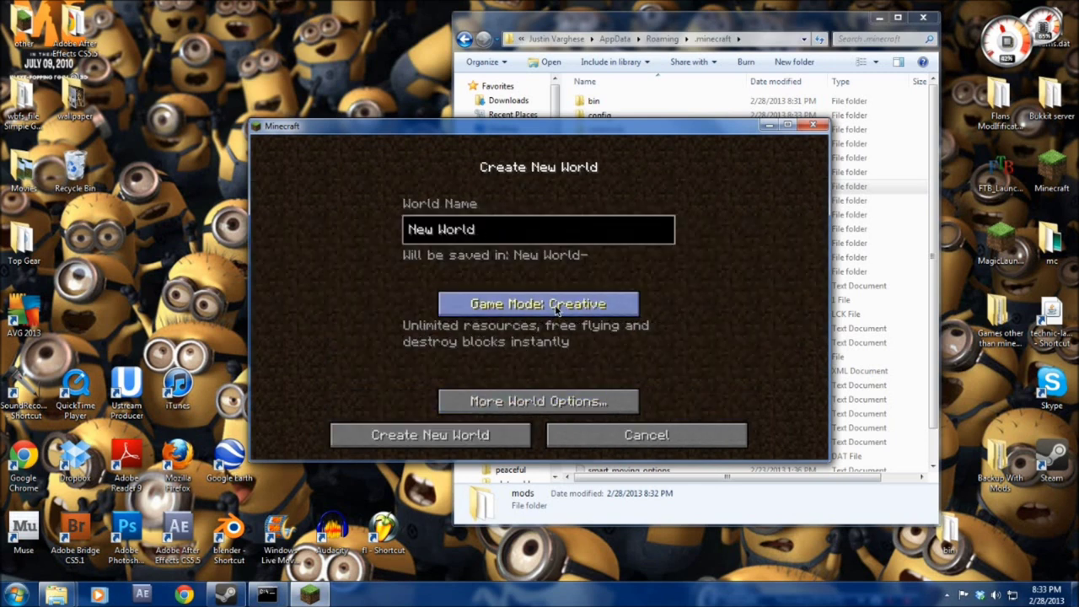
pyautogui.click(446, 444)
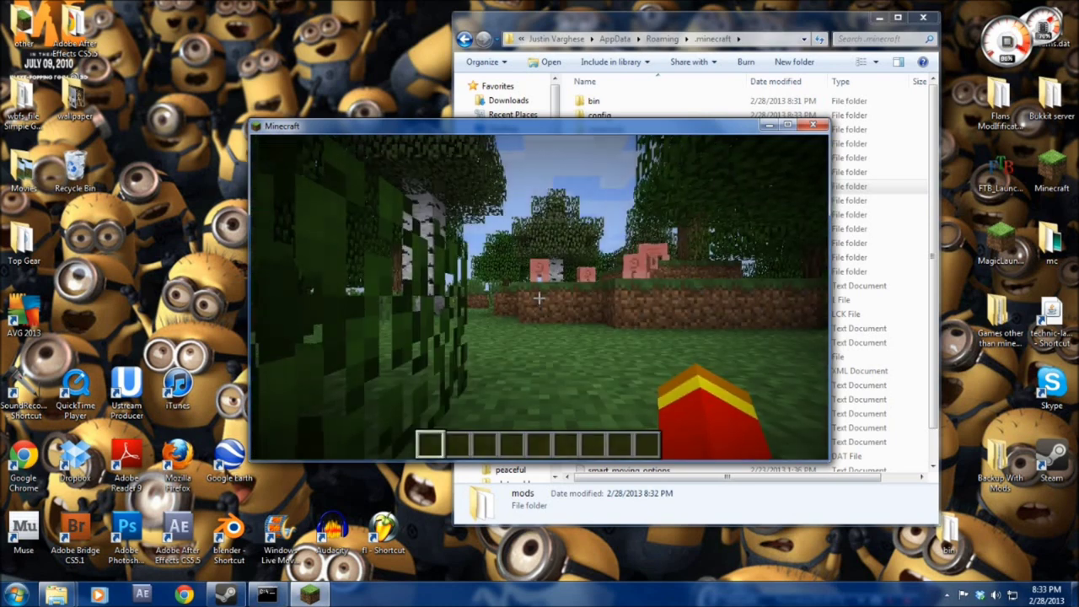
# Fly over the treetops toward the pigs and water, then bring up the creative inventory.
pyautogui.press('s')
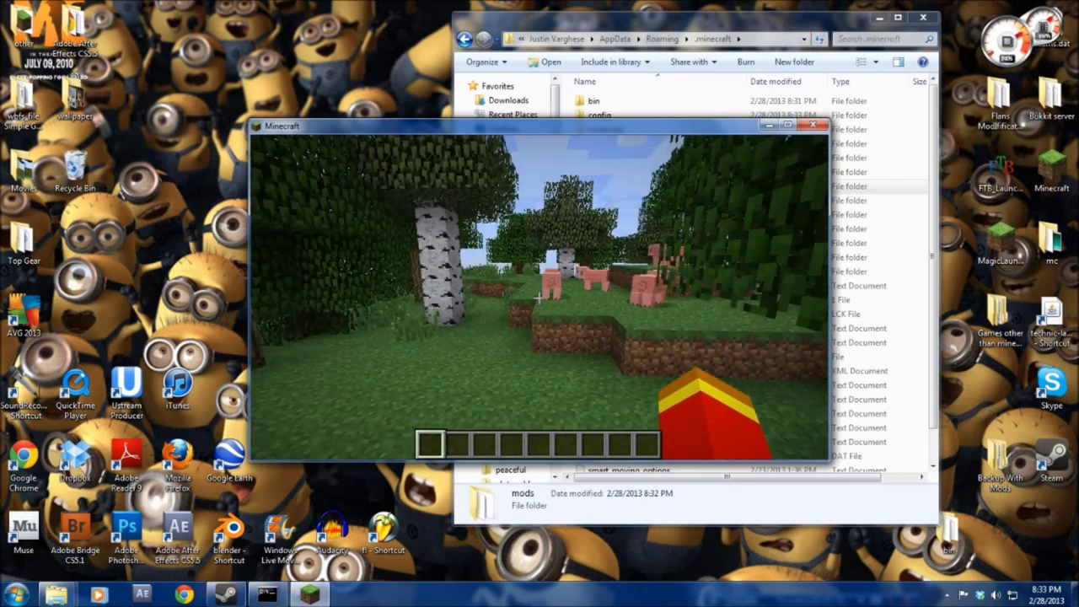
pyautogui.press('w')
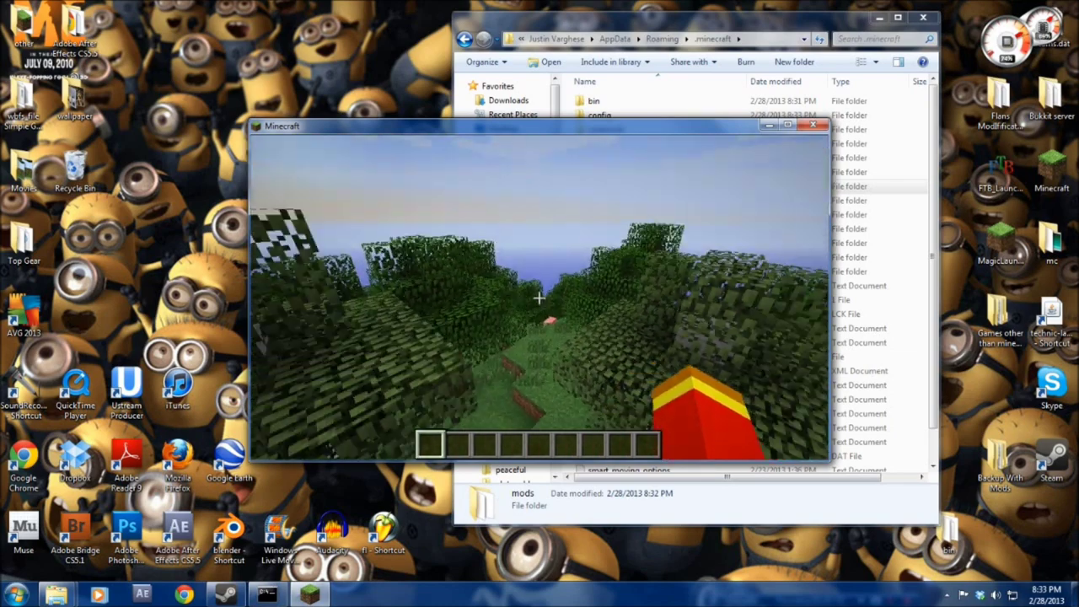
pyautogui.press('space')
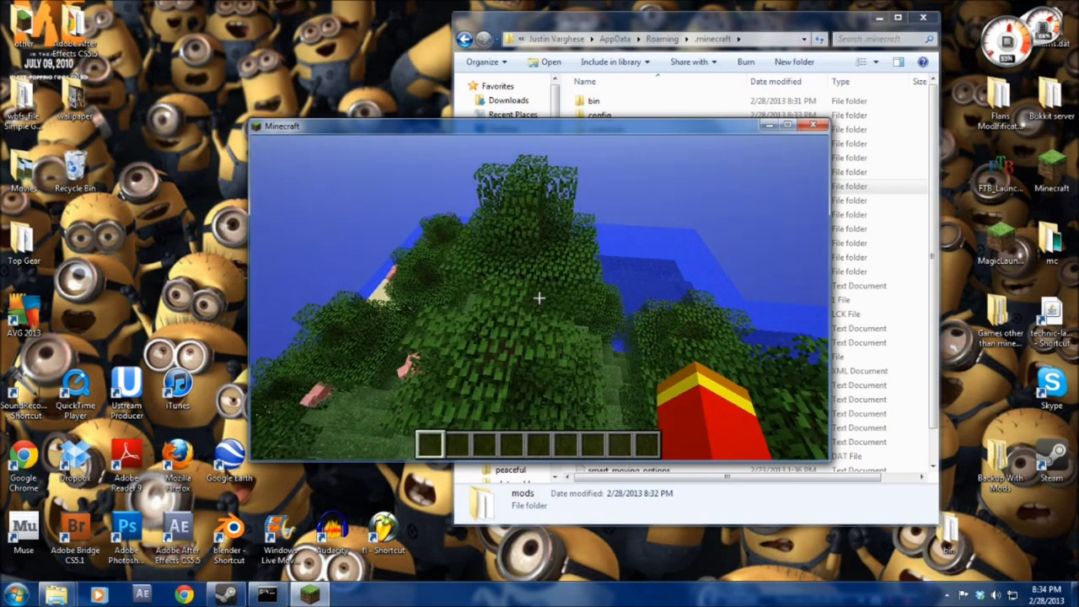
pyautogui.press('s')
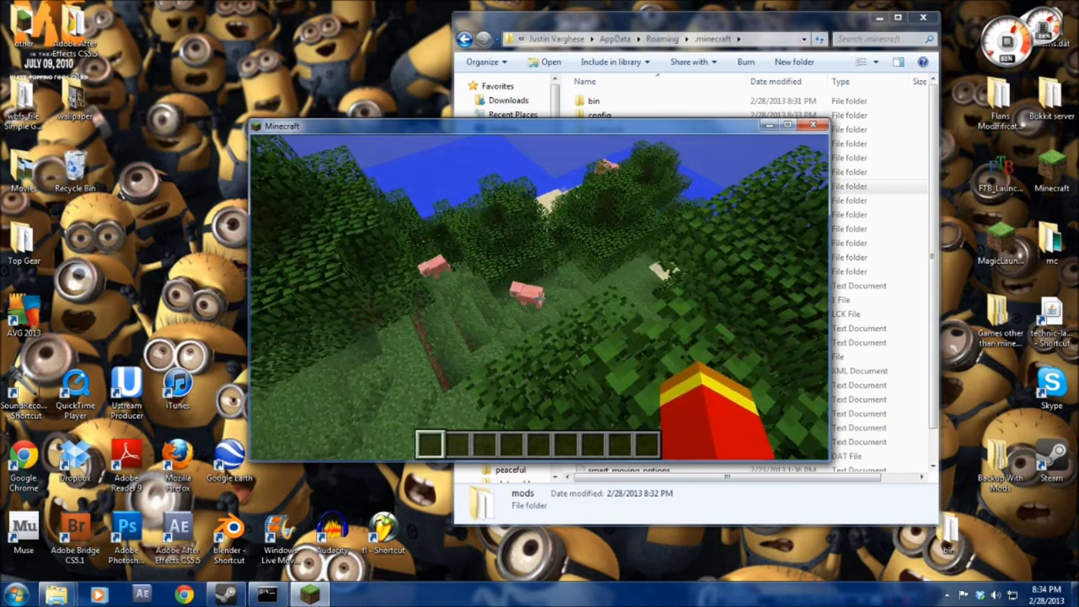
pyautogui.press('shift')
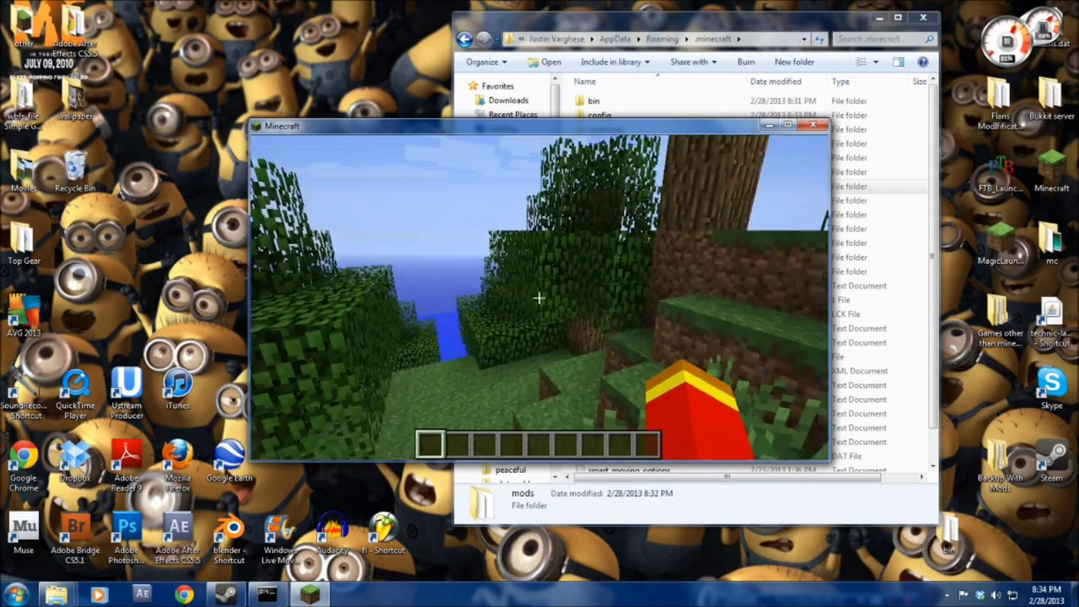
pyautogui.press('w')
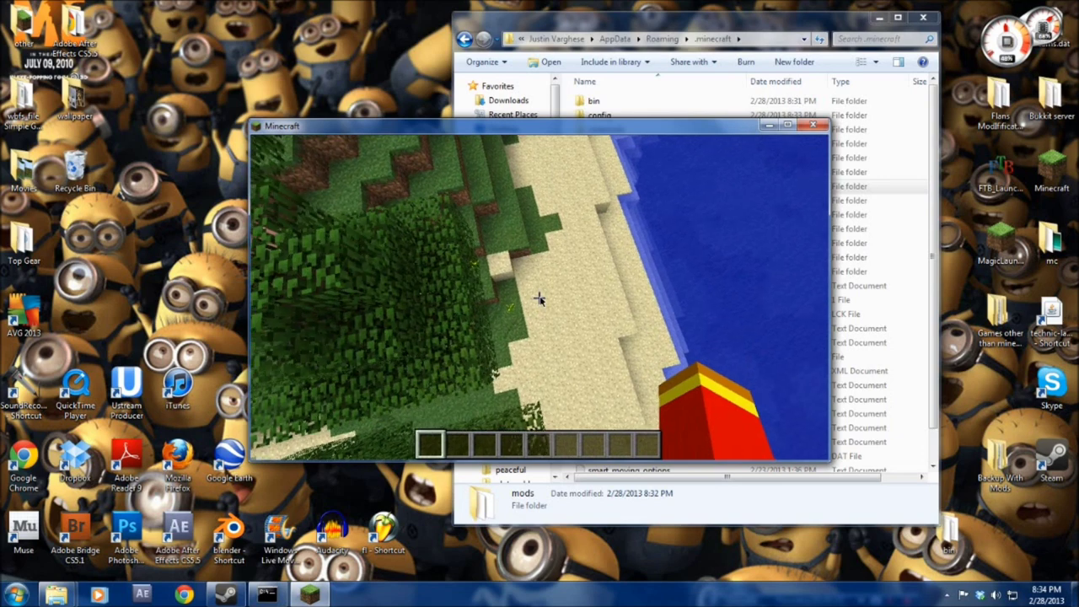
pyautogui.press('e')
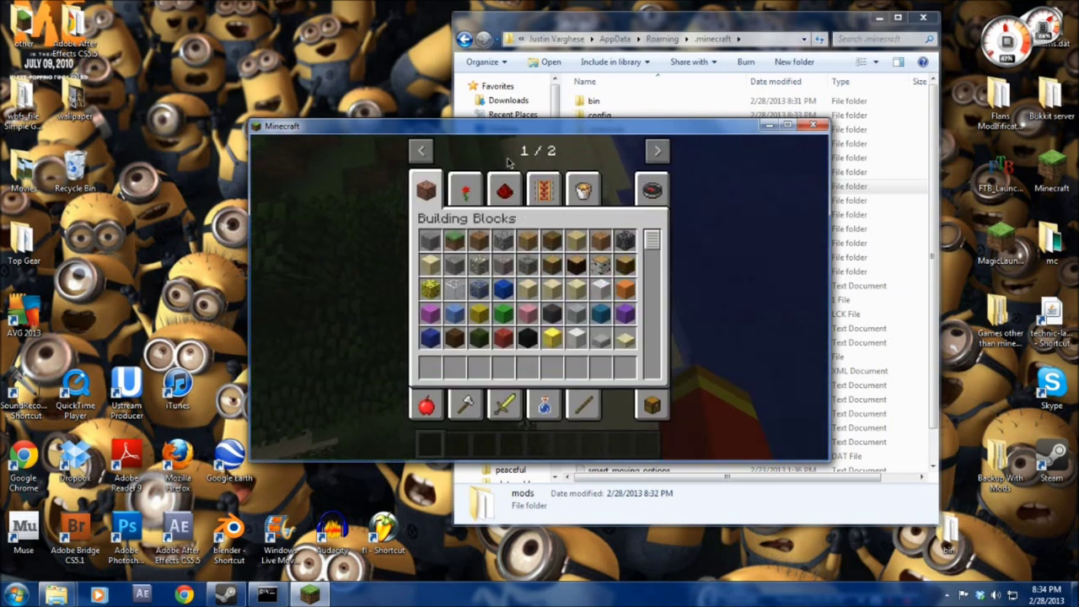
# Browse the Universal Electricity, Fluid Mechanics and ICBM tabs, placing a Conventional Grenade in hotbar slot 1.
pyautogui.click(660, 150)
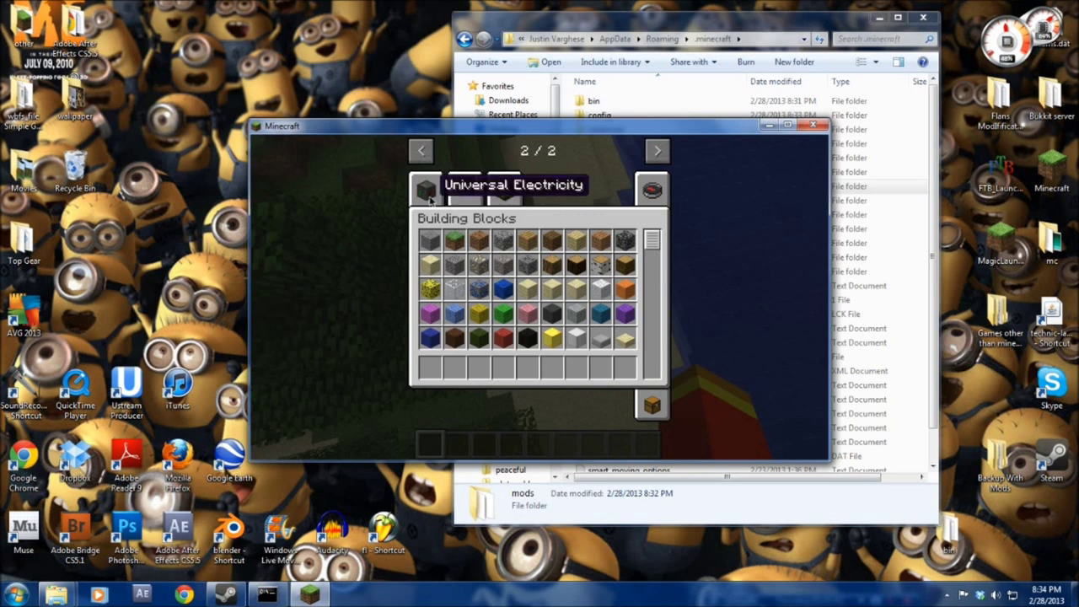
pyautogui.click(430, 199)
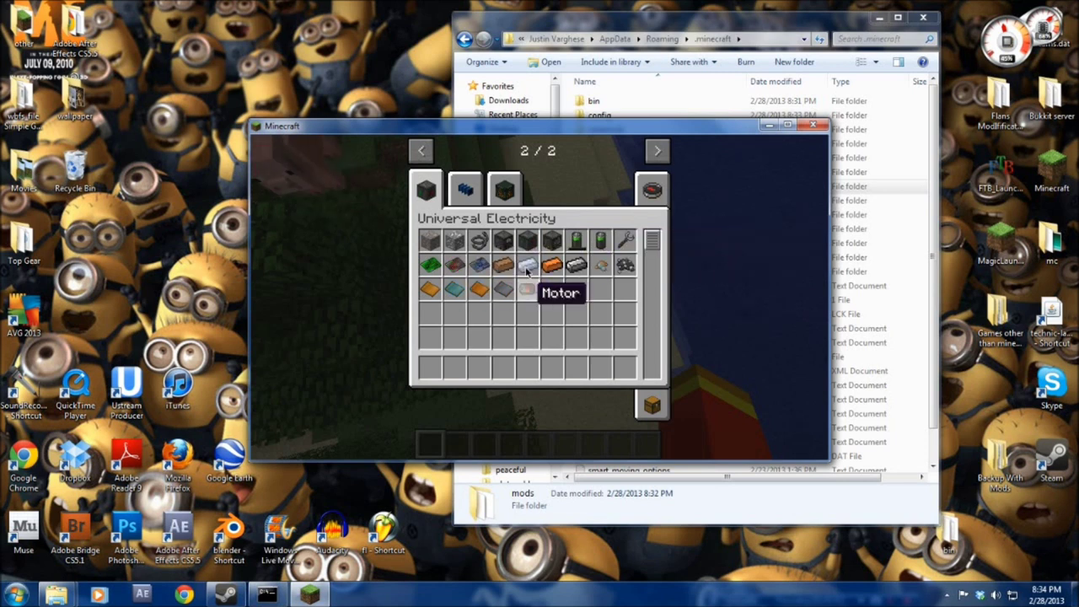
pyautogui.click(474, 201)
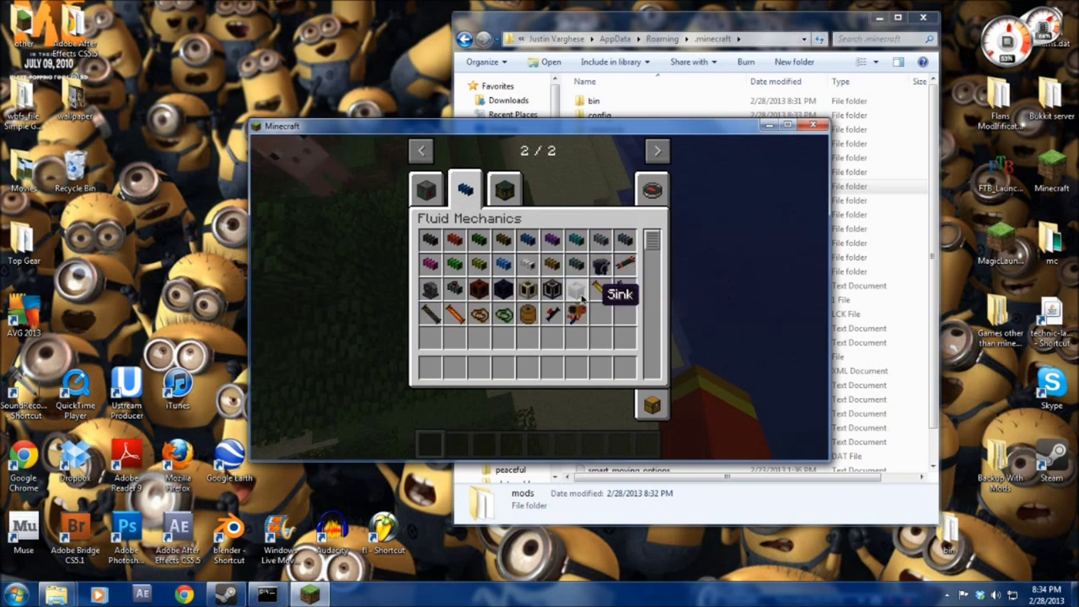
pyautogui.click(504, 186)
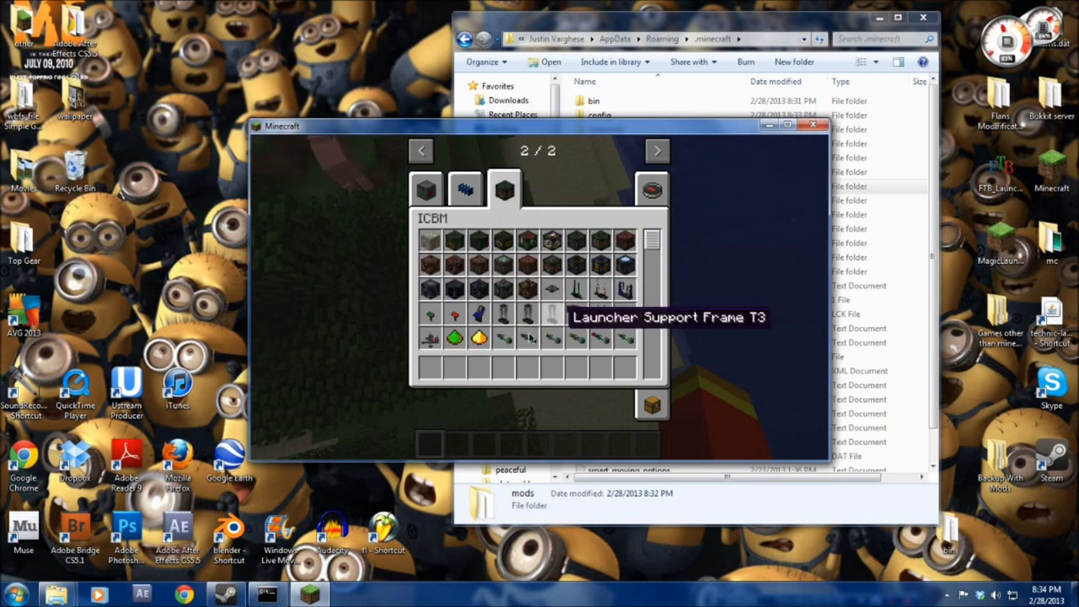
pyautogui.scroll(-4, 512, 355)
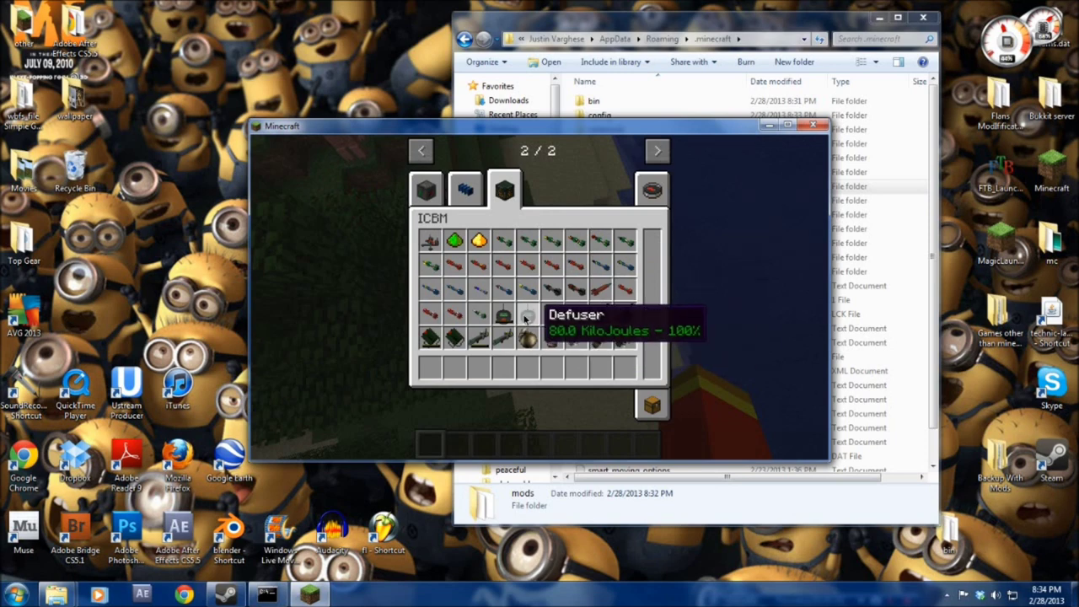
pyautogui.click(430, 368)
# Throw two Conventional Grenades to blast a crater into the hillside, then pause the game.
pyautogui.press('e')
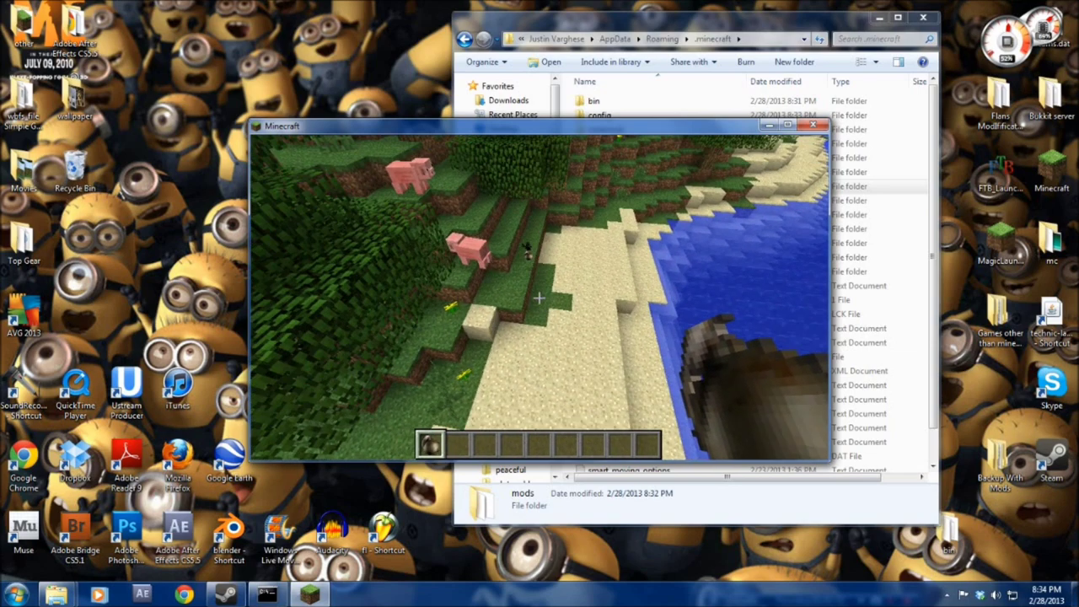
pyautogui.rightClick(539, 297)
pyautogui.scroll(-1, 539, 298)
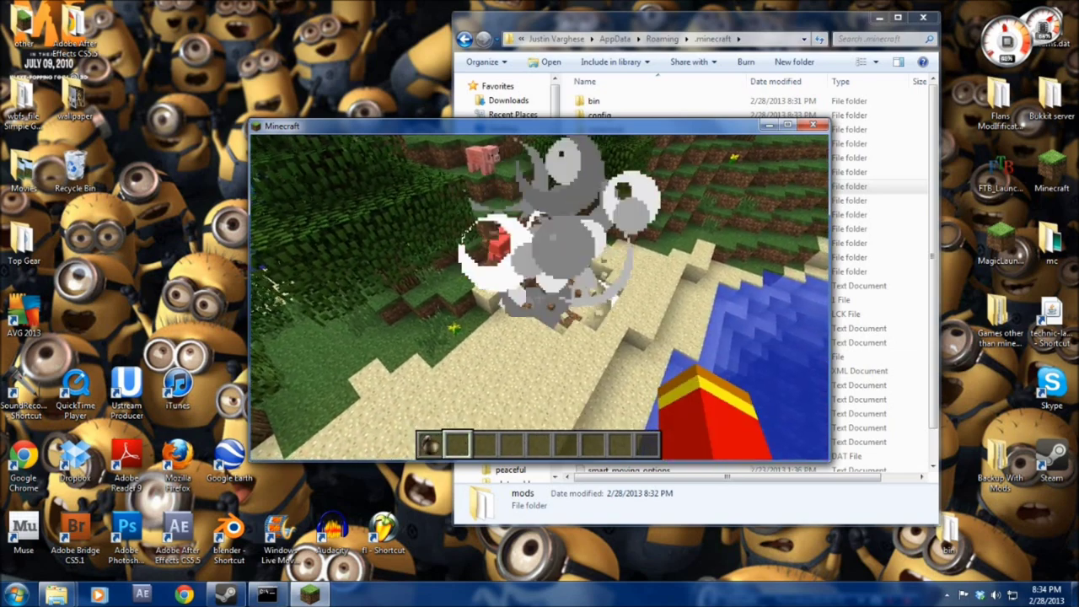
pyautogui.scroll(1, 539, 298)
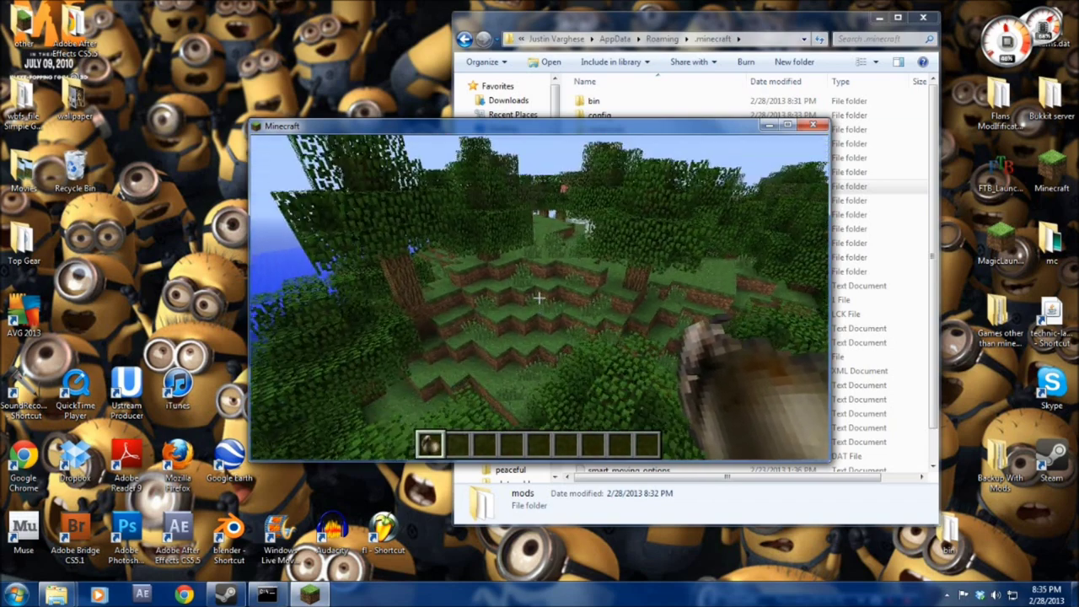
pyautogui.rightClick(539, 298)
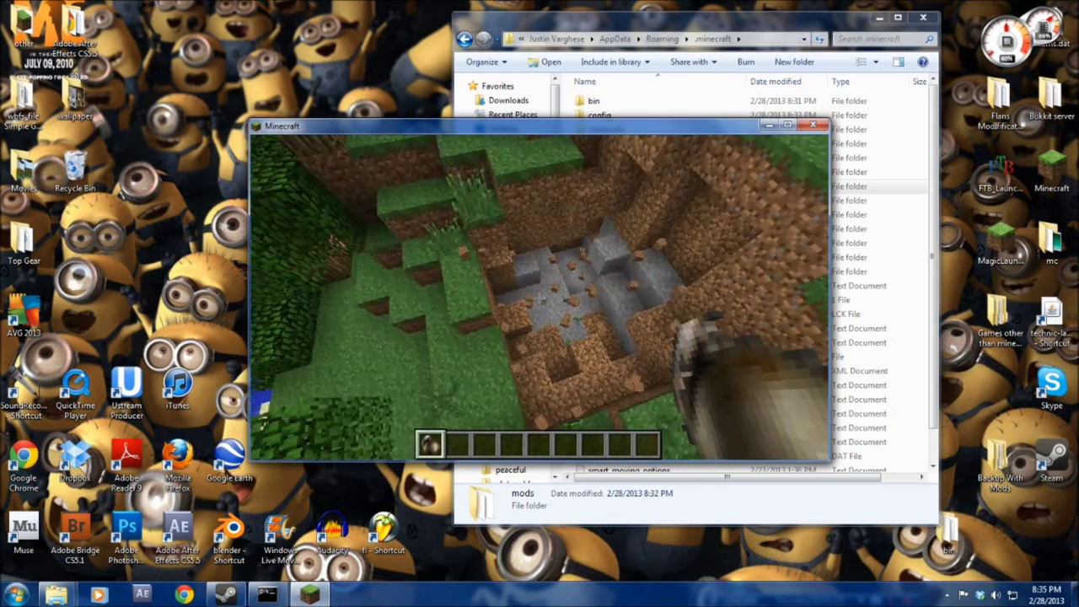
pyautogui.press('Escape')
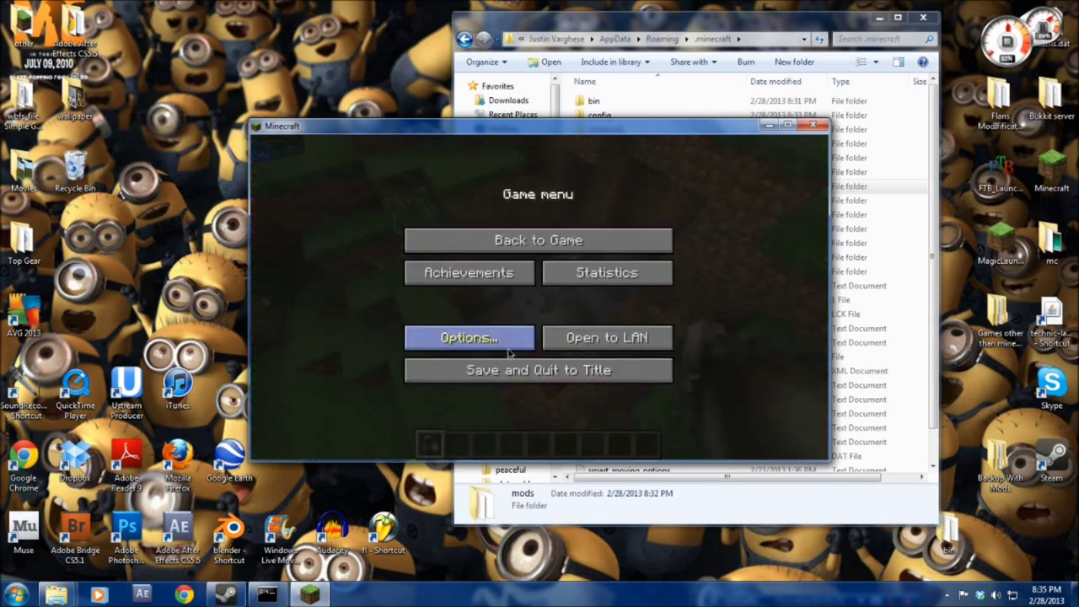